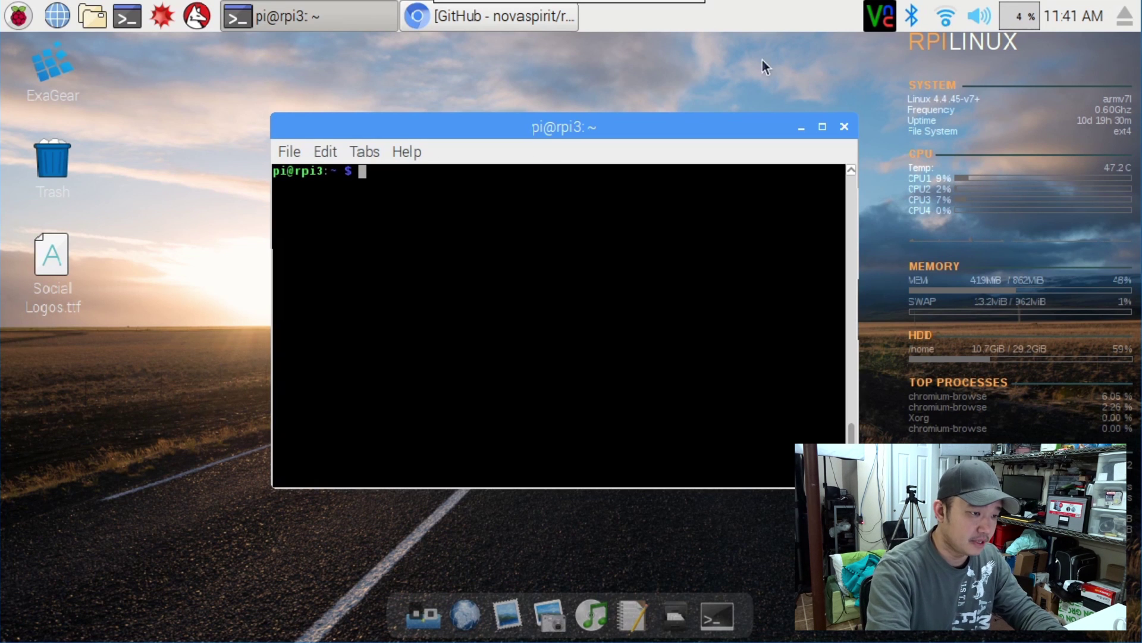
Drag the empty LXTerminal window slightly left on the Raspberry Pi desktop
drag(680, 135, 624, 129)
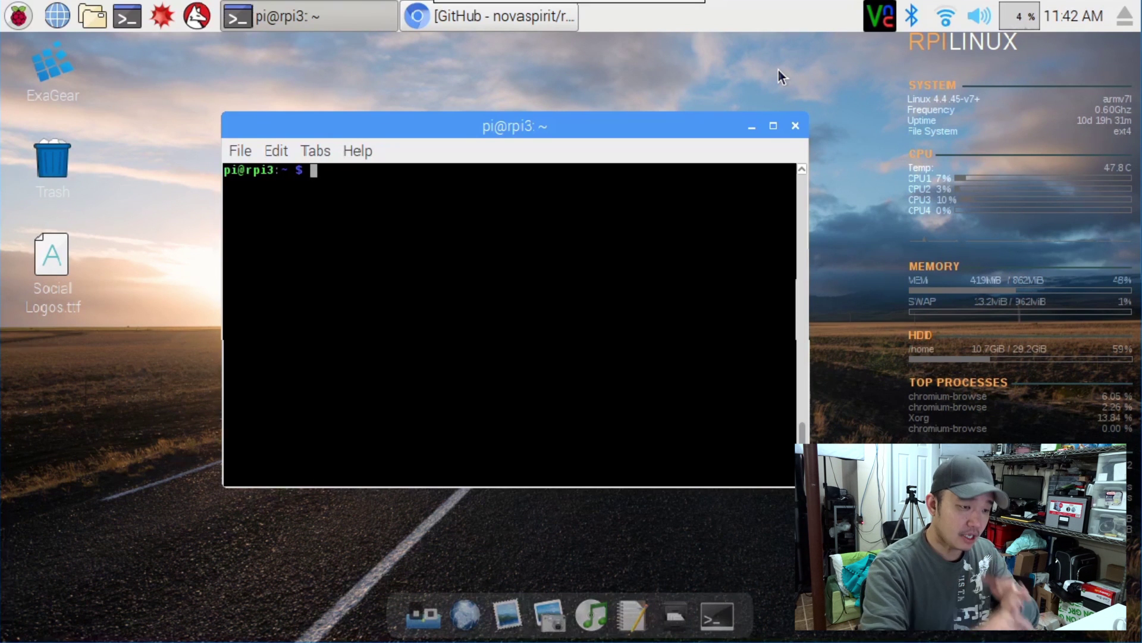
Run 'sudo apt-get install conky', which reports conky is already the newest version
triple_click(582, 287)
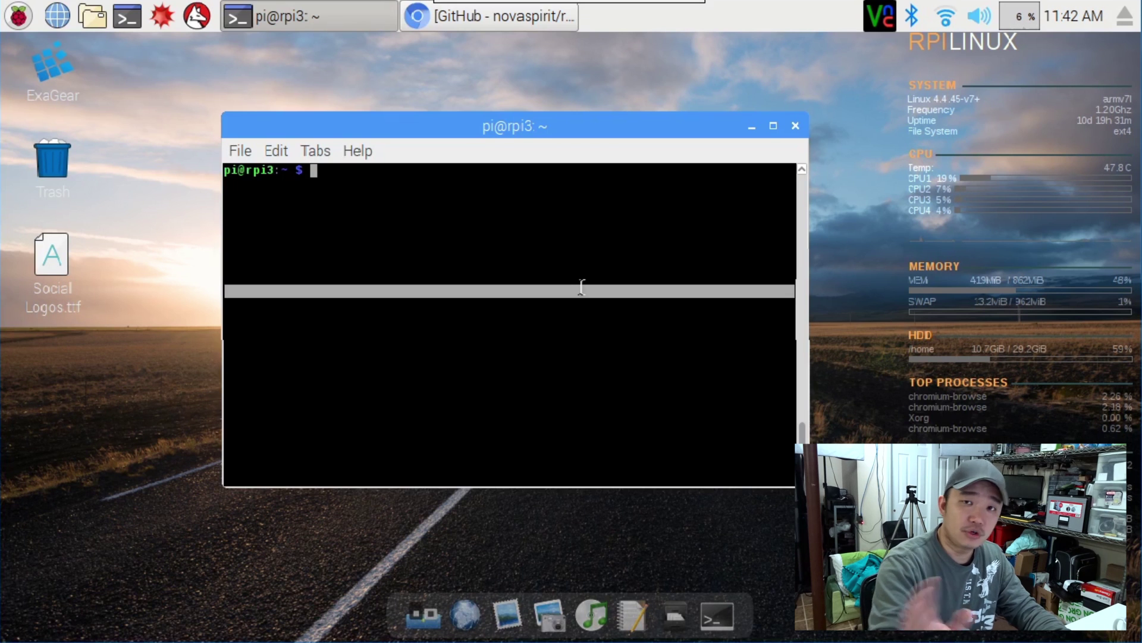
text(sudo )
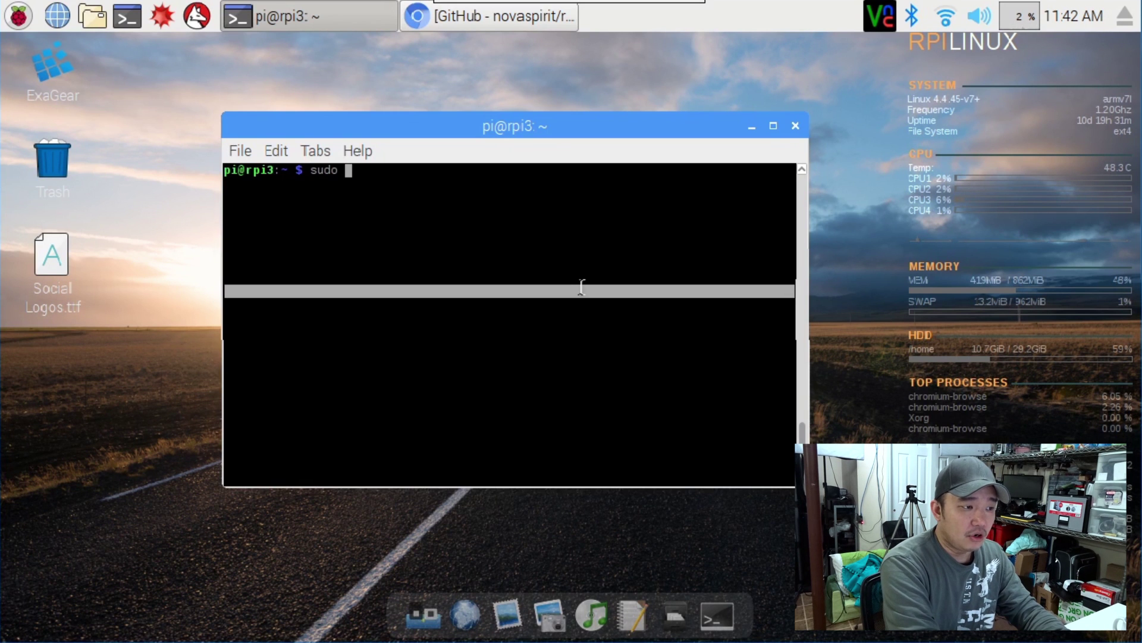
text(apt-get install )
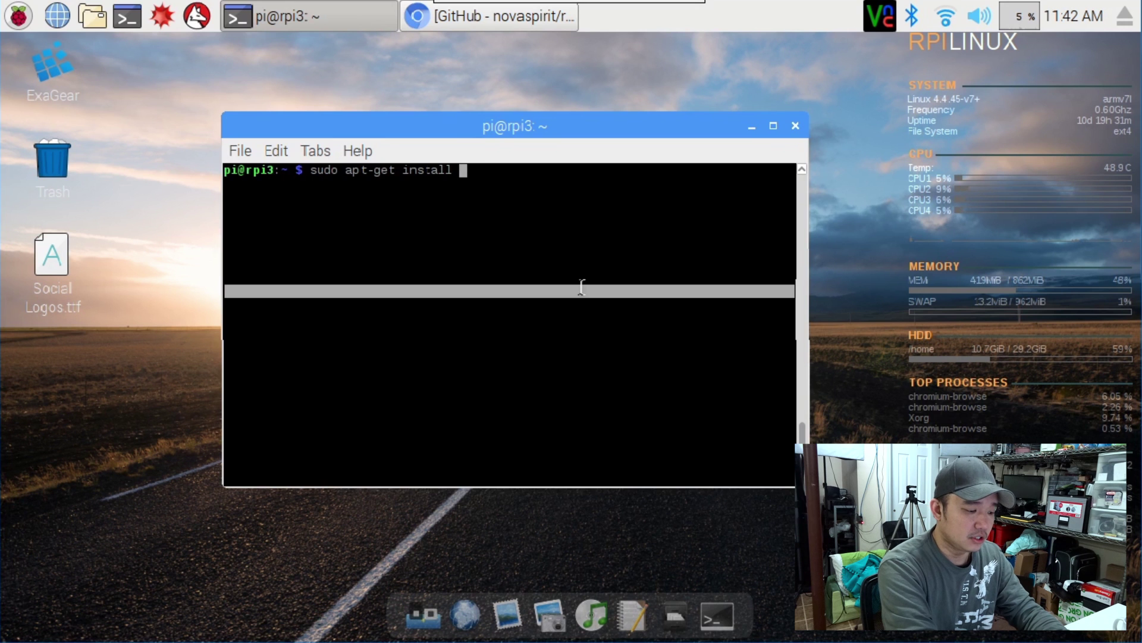
text(conky)
key(Return)
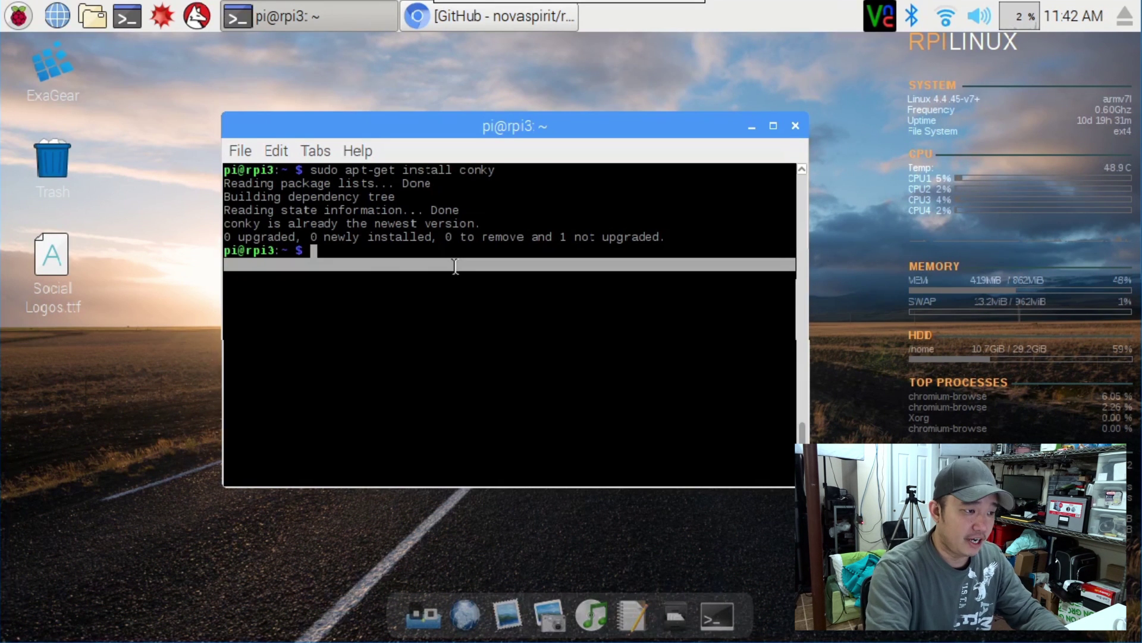
Copy the wget line for /home/pi/.conkyrc from the novaspirit/rpi_conky README
click(509, 17)
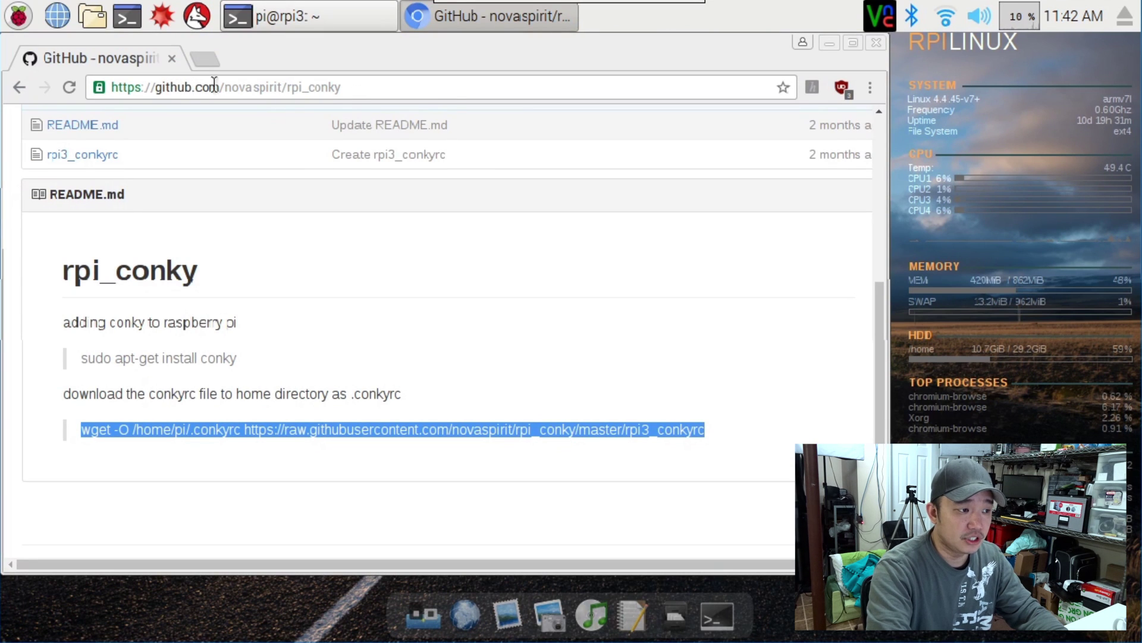
drag(282, 87, 365, 87)
click(348, 85)
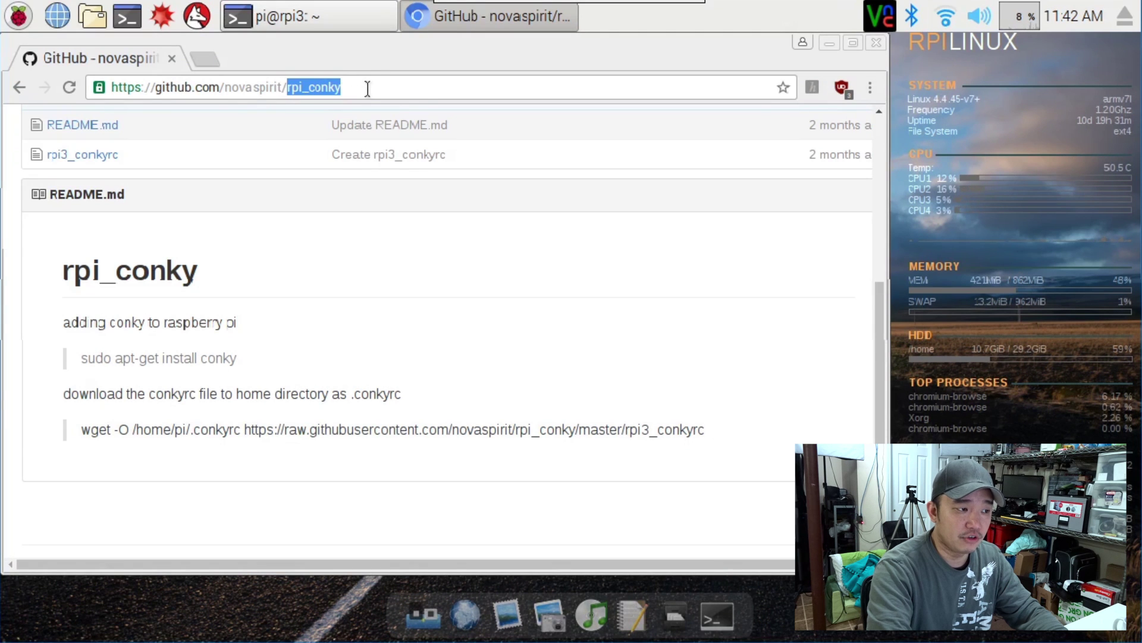
click(365, 86)
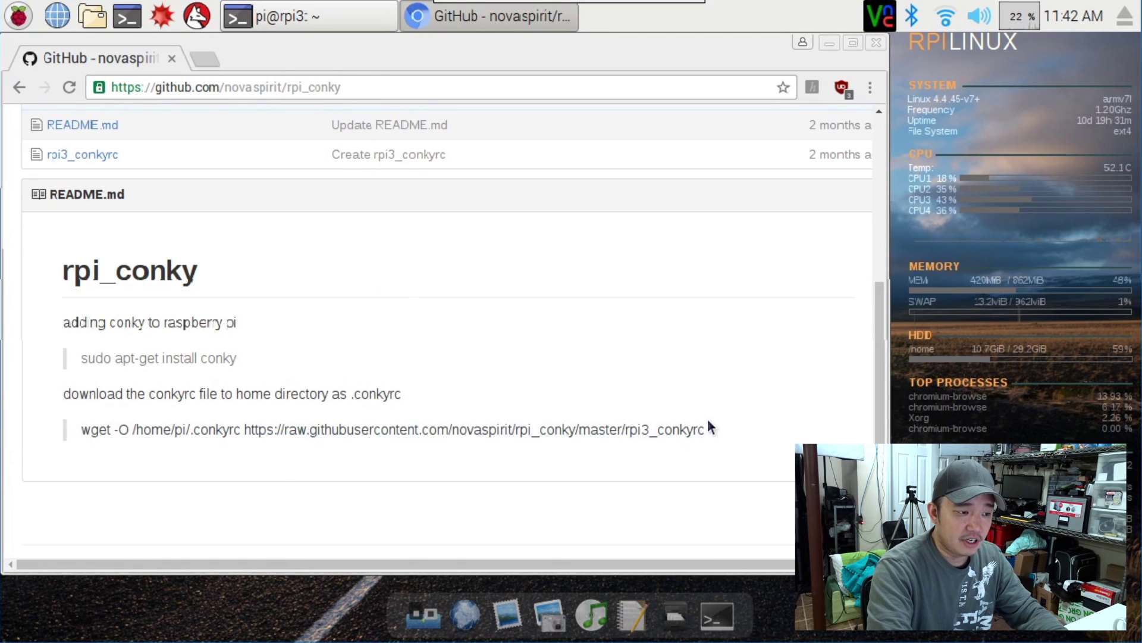
drag(708, 429, 77, 428)
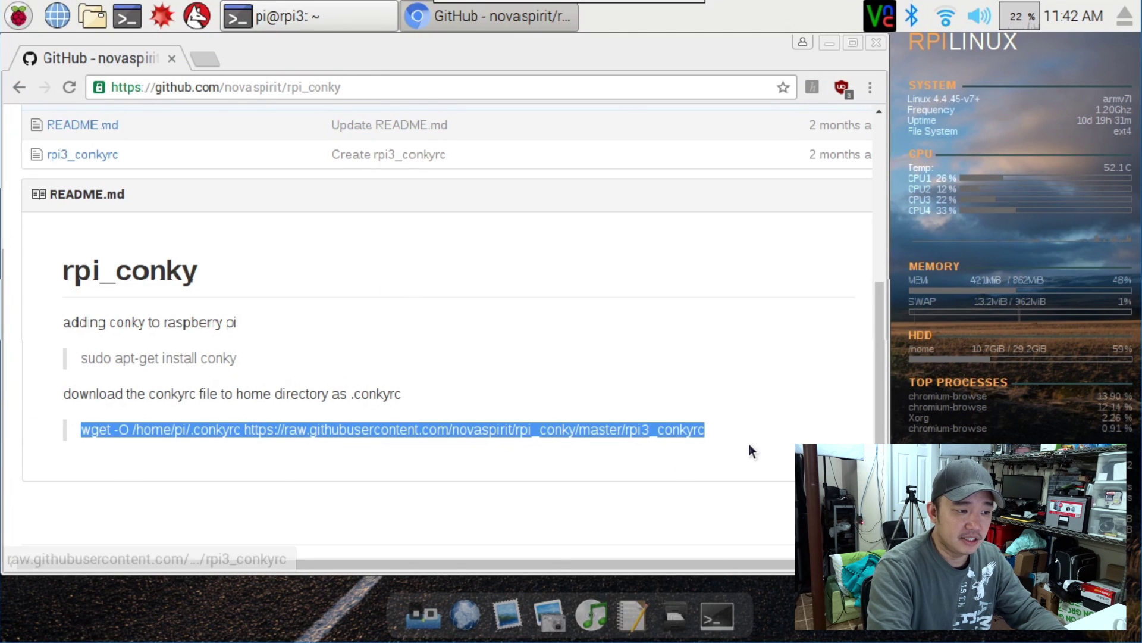
click(676, 450)
drag(732, 428, 81, 429)
right_click(101, 427)
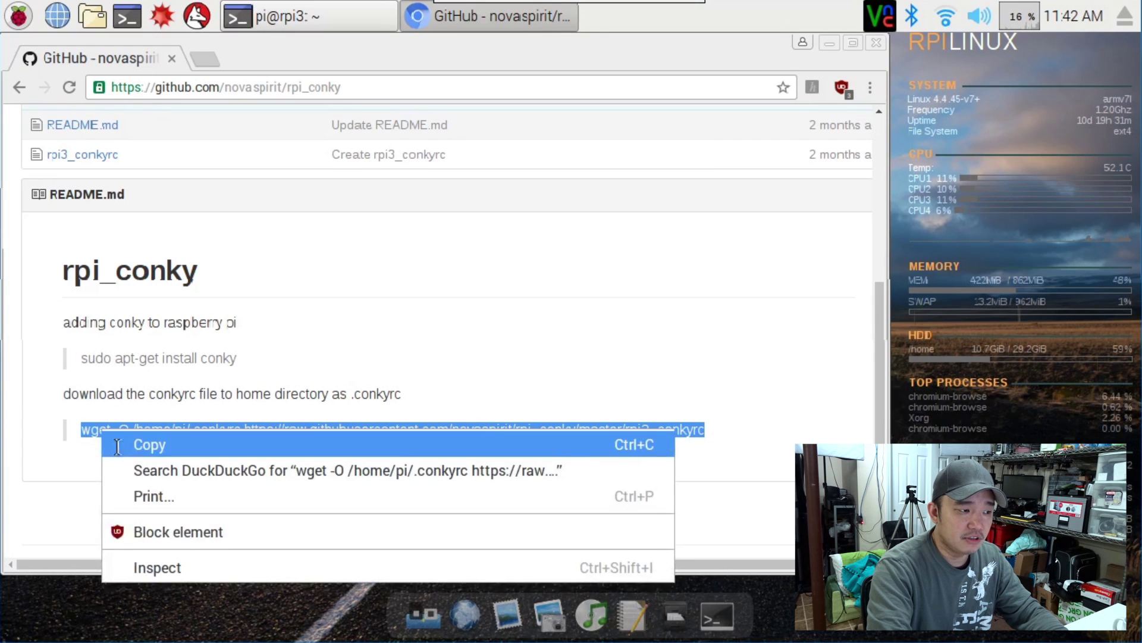
click(195, 440)
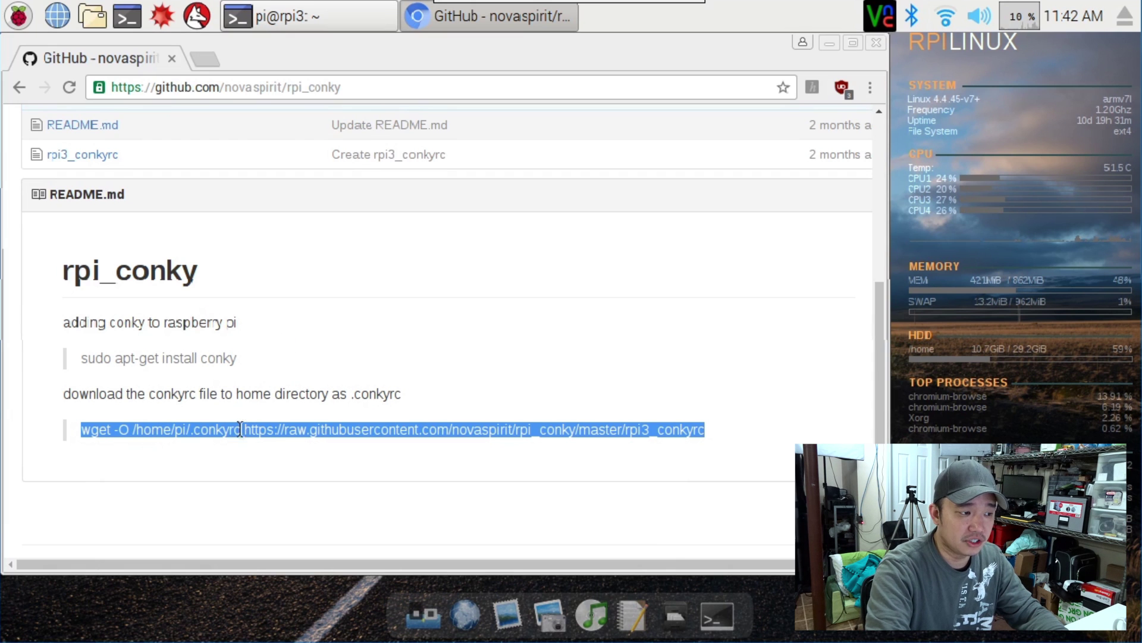
Paste and run the copied wget command, saving rpi3_conkyrc as /home/pi/.conkyrc
click(829, 43)
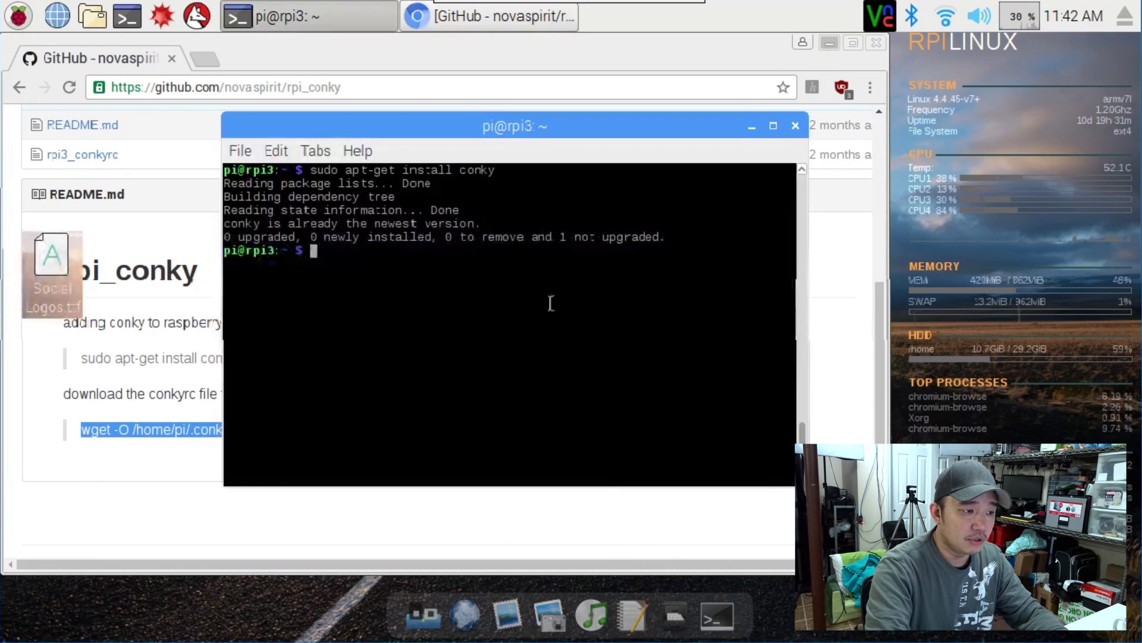
right_click(543, 314)
click(596, 400)
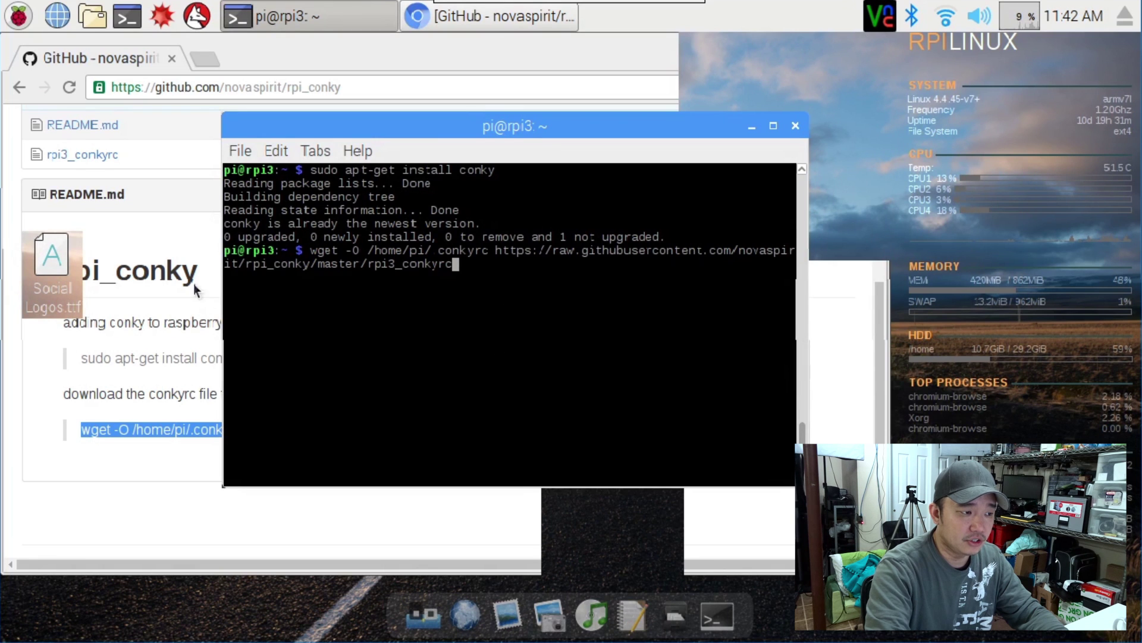
key(Return)
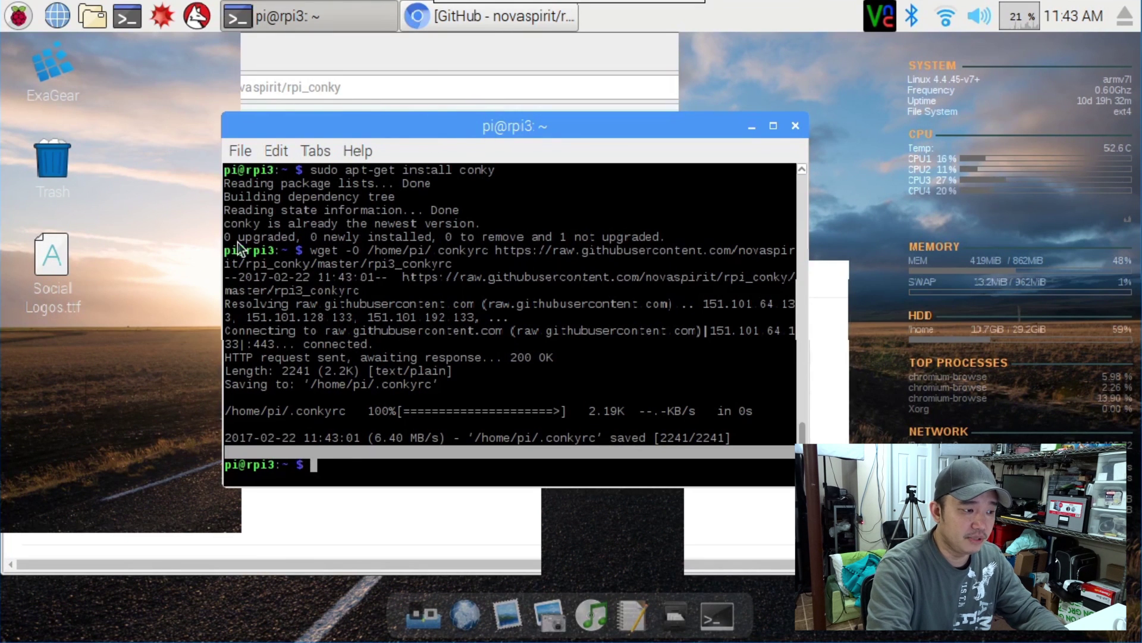
Move the terminal near the top centre, then run 'geany .conkyrc'
drag(658, 122, 413, 262)
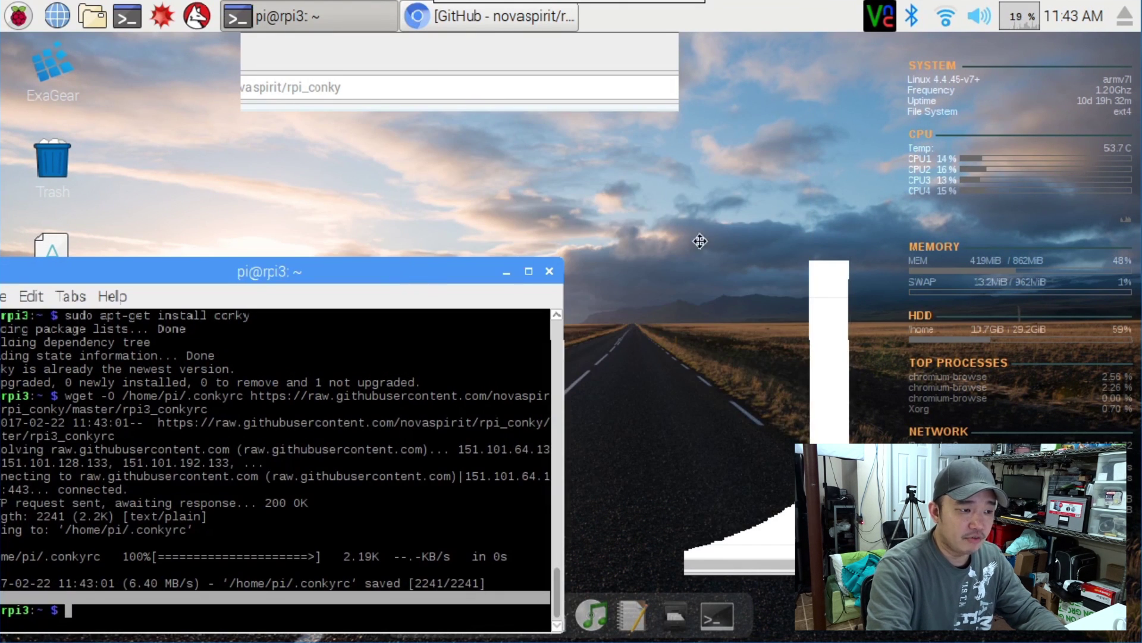
drag(700, 241, 740, 242)
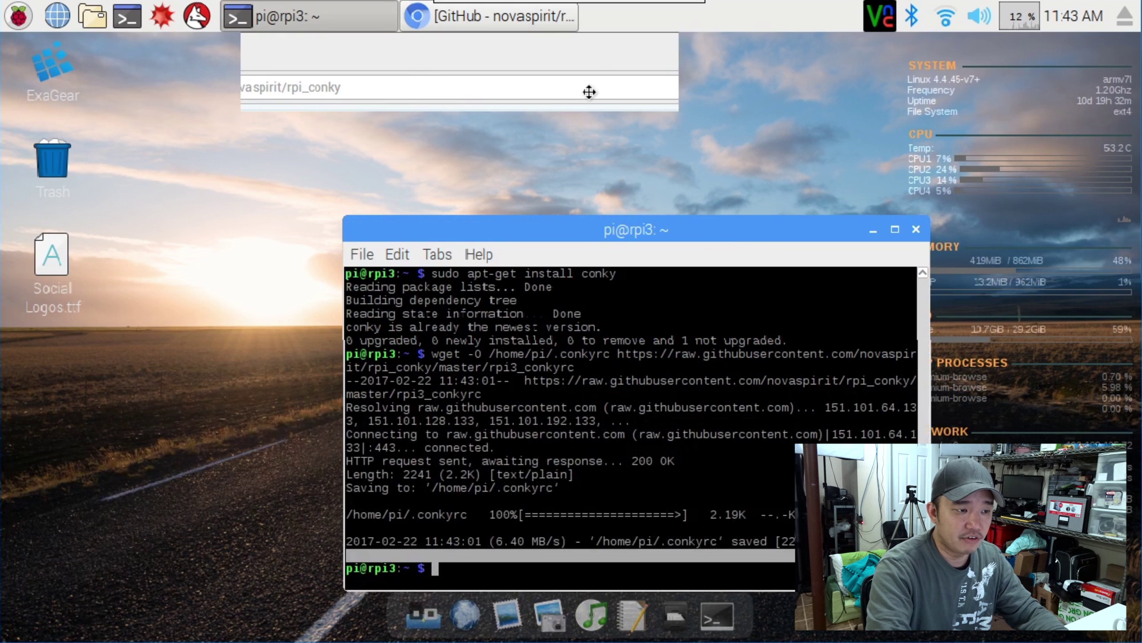
drag(589, 92, 584, 97)
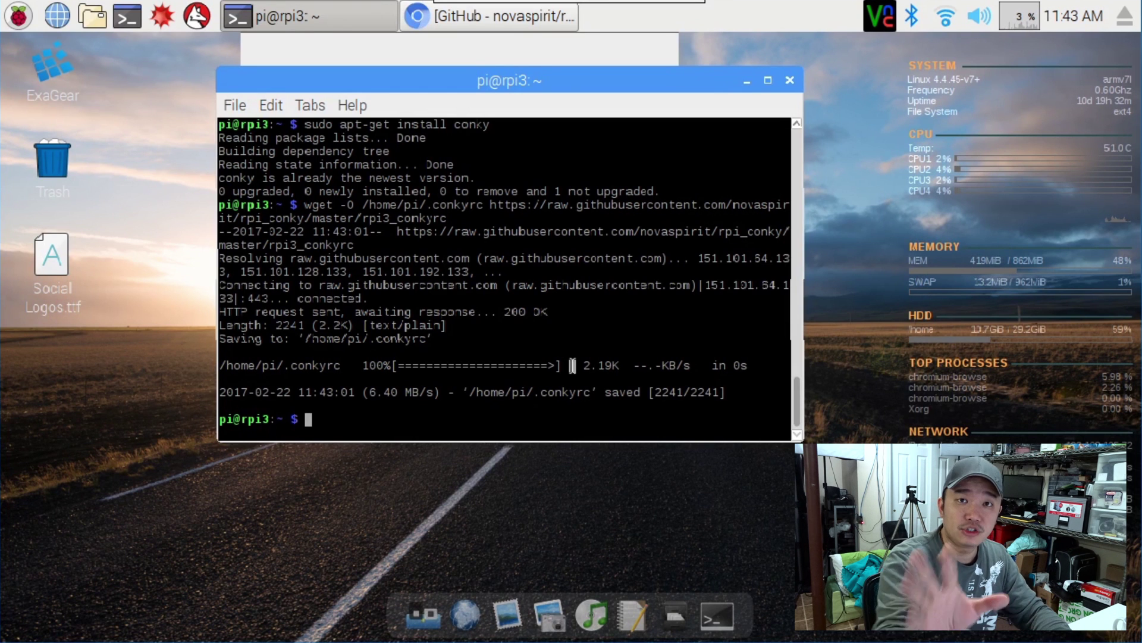
text(ge)
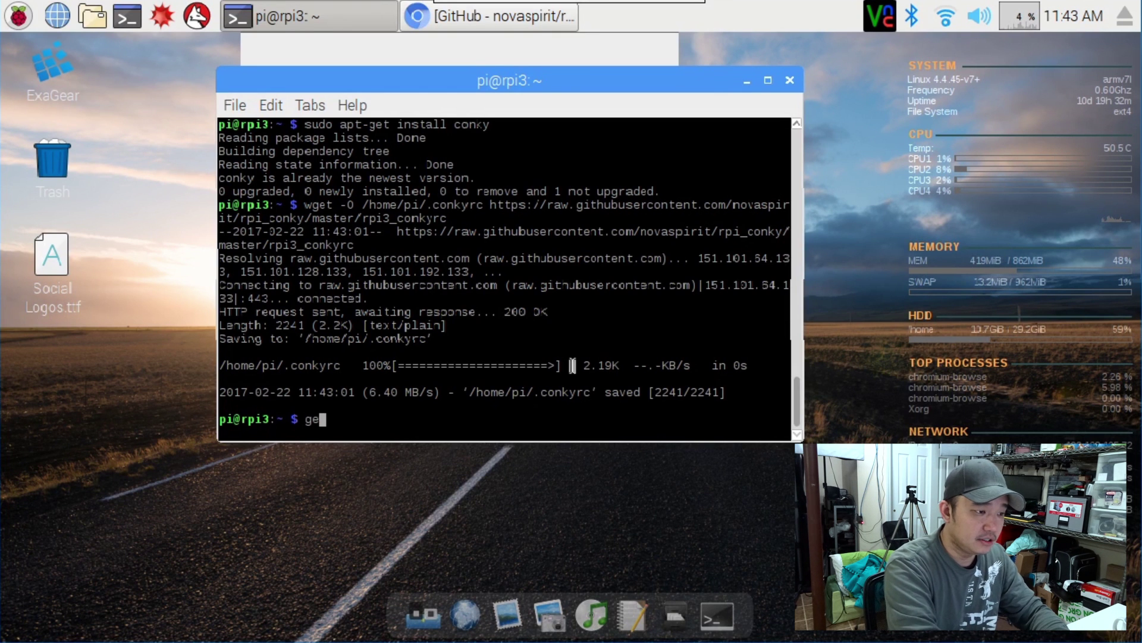
text(any)
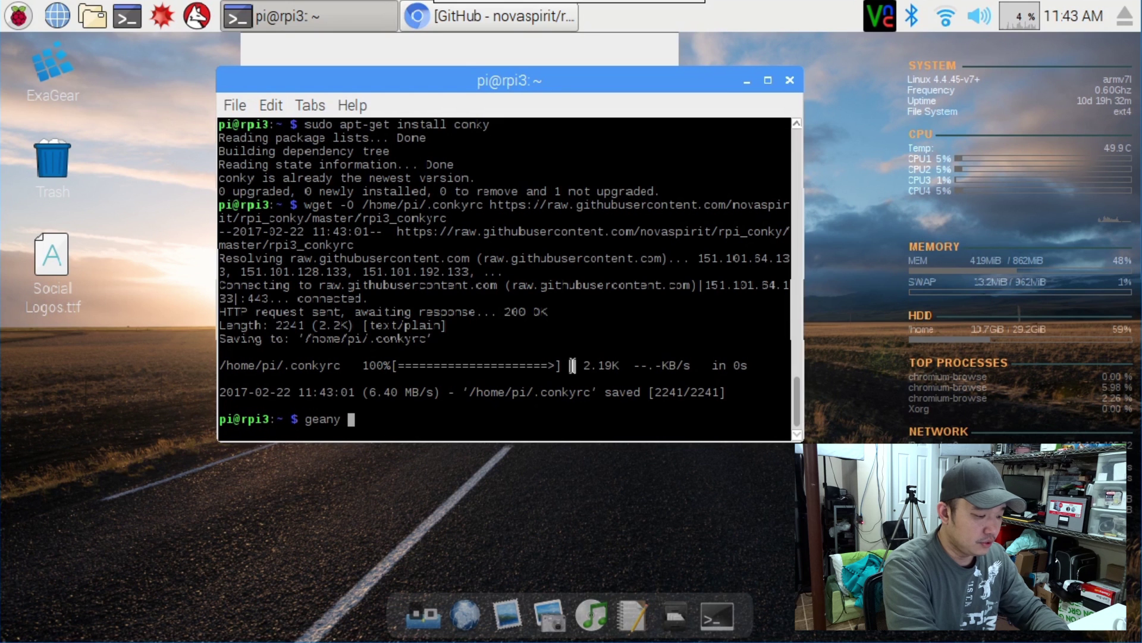
text( .conkyrc)
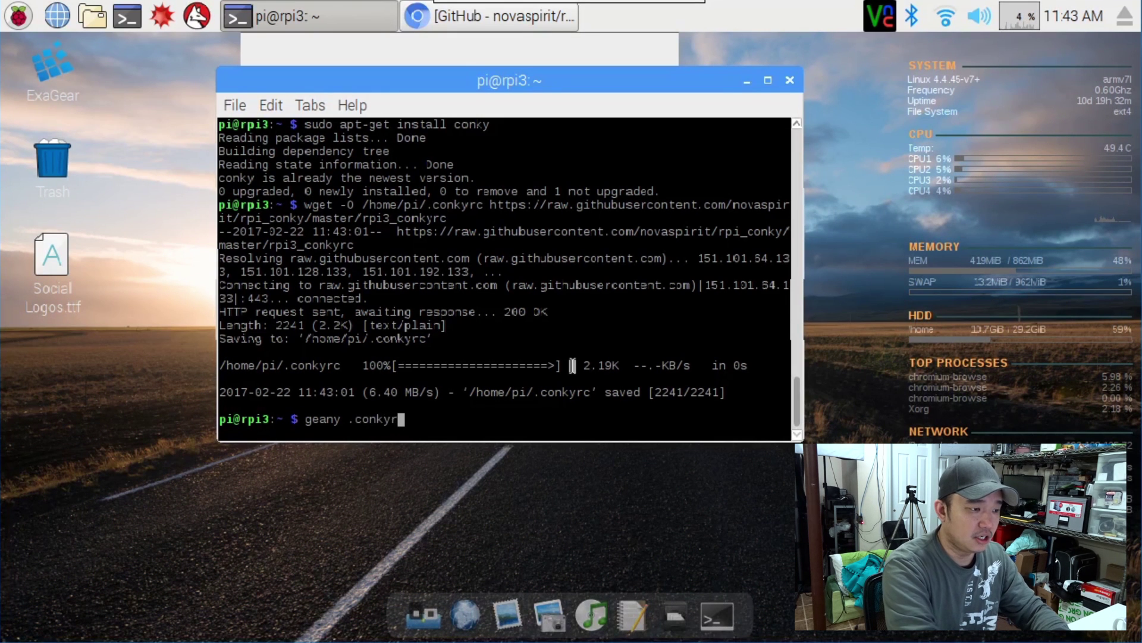
key(Return)
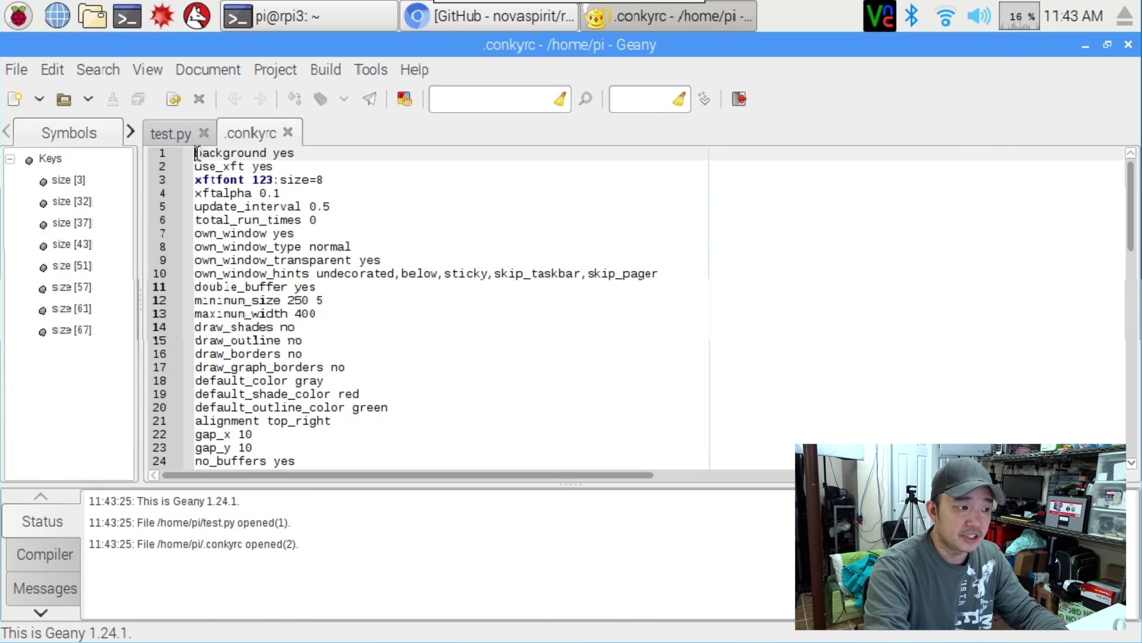
drag(195, 153, 416, 446)
click(417, 440)
click(324, 206)
scroll(324, 208, up, 2)
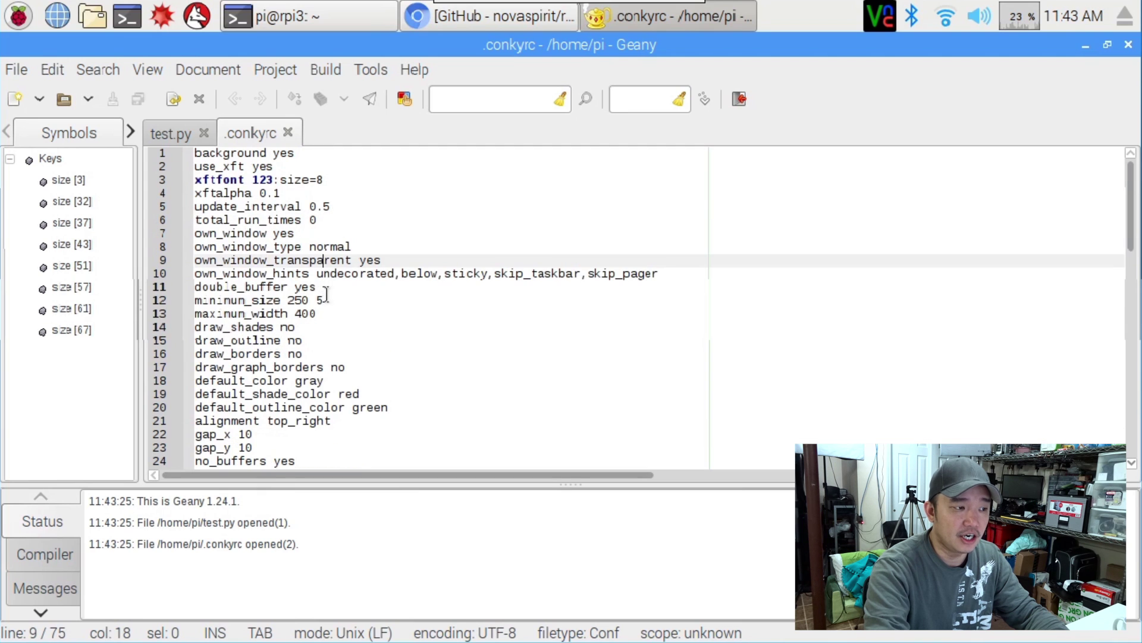
scroll(345, 328, down, 8)
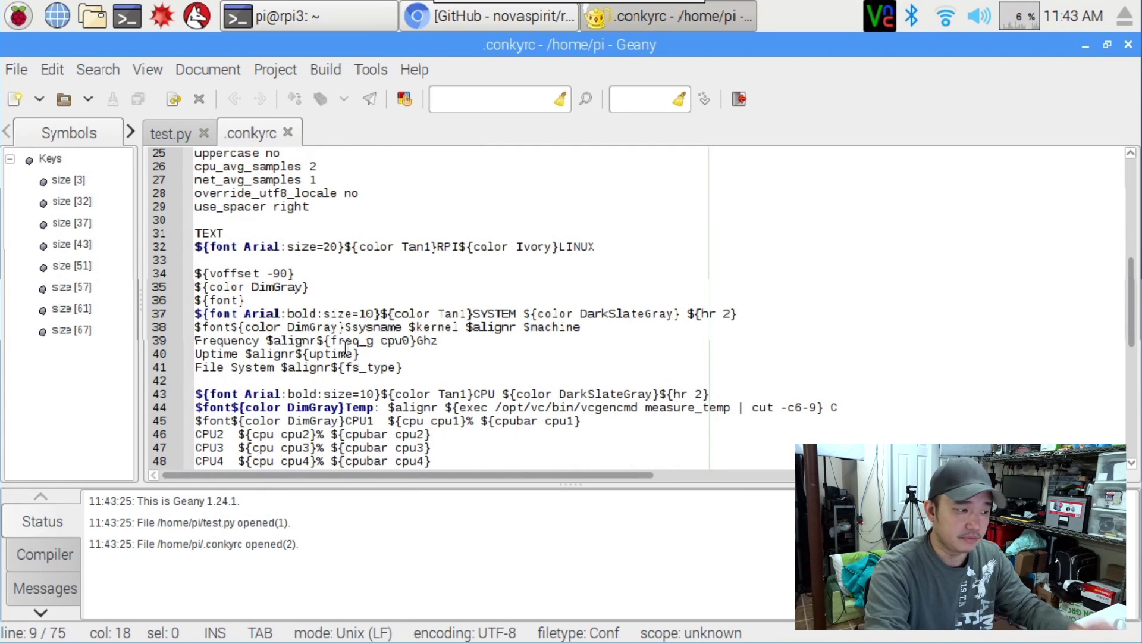
drag(224, 232, 194, 233)
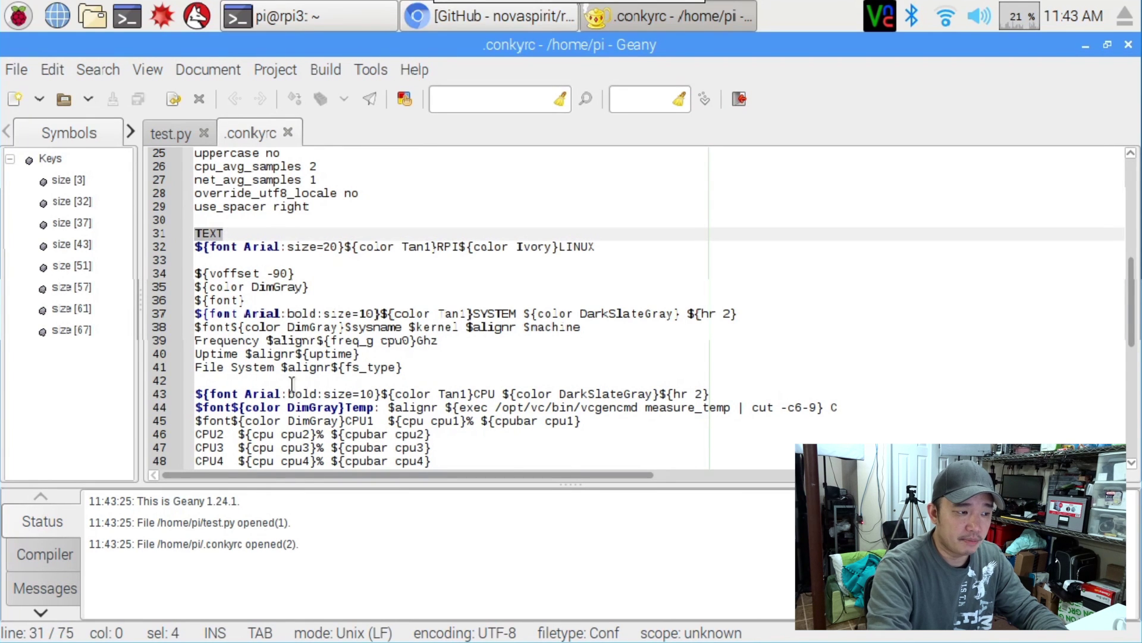
scroll(294, 381, down, 3)
scroll(375, 318, up, 3)
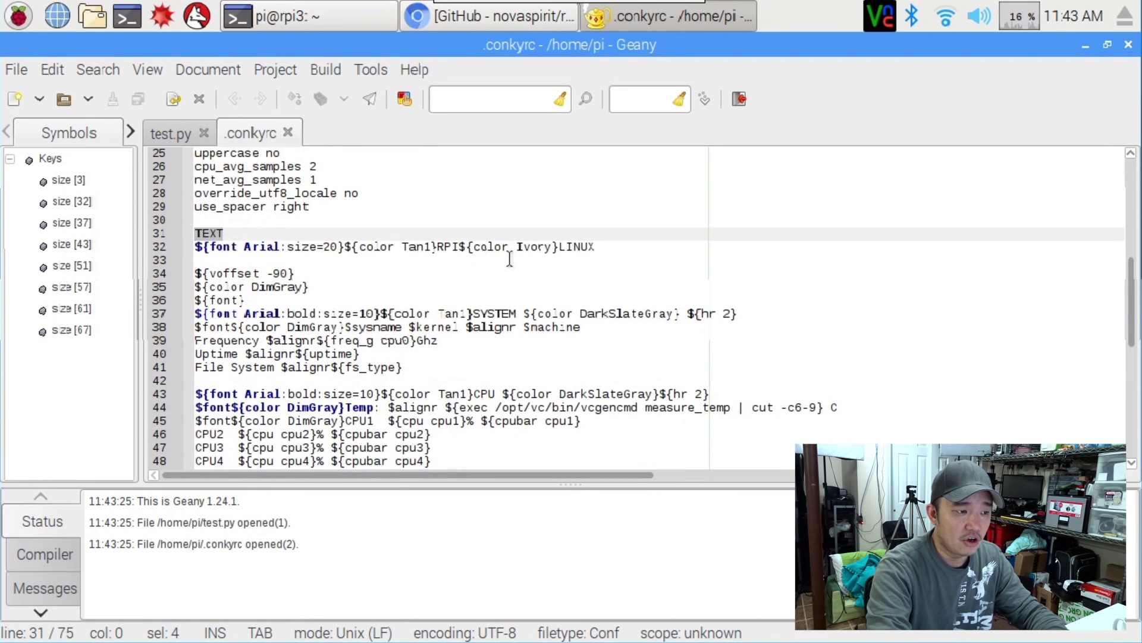
scroll(357, 369, down, 5)
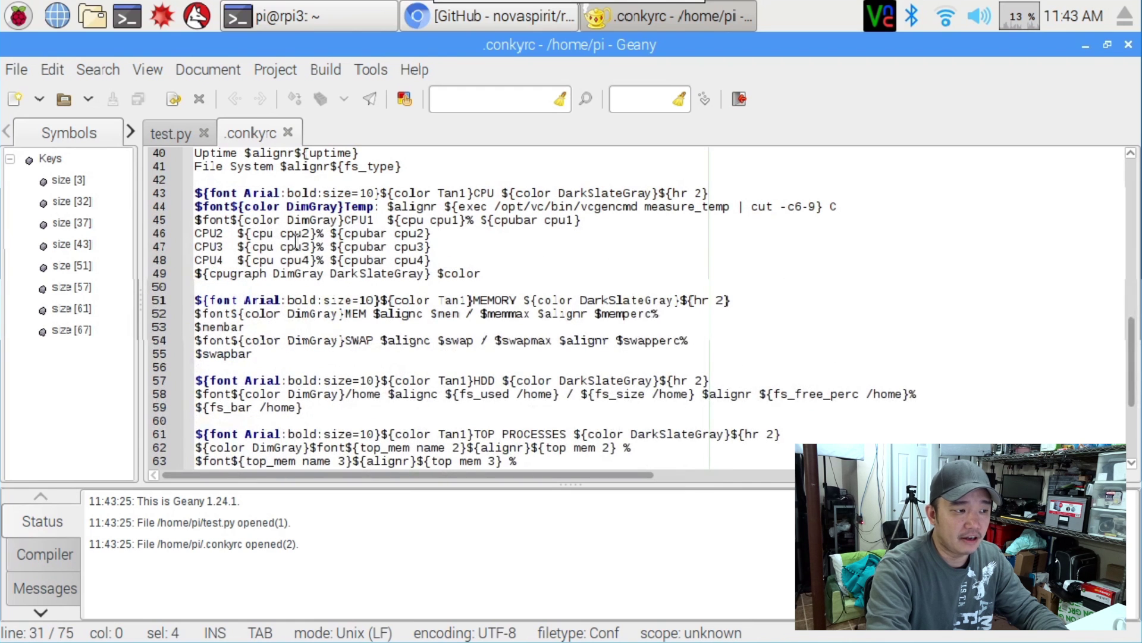
click(273, 244)
click(322, 238)
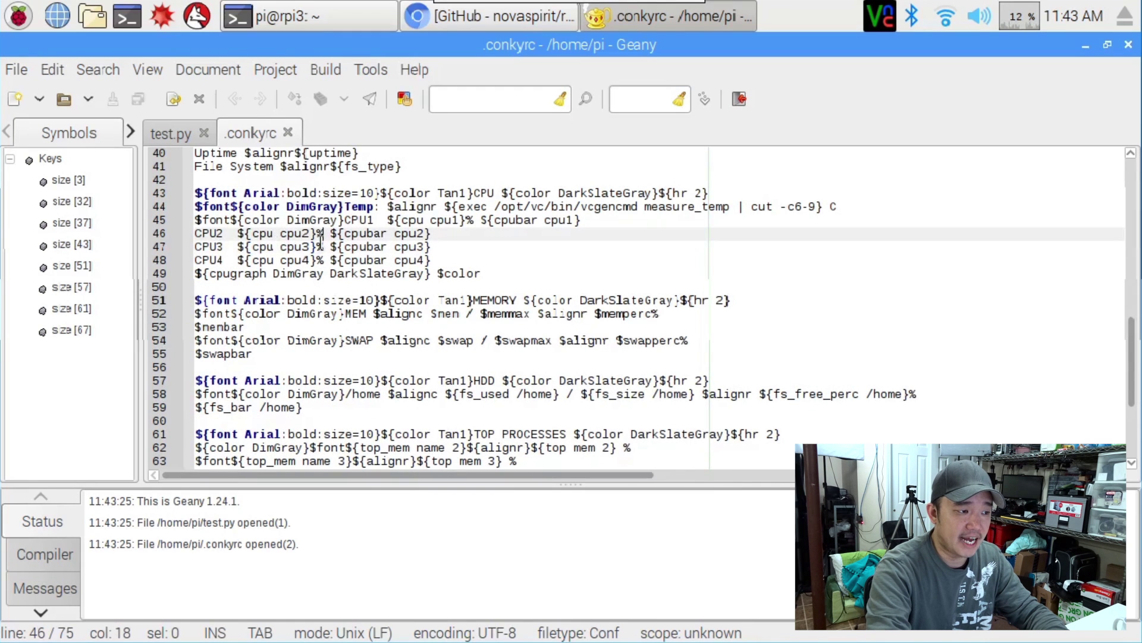
click(264, 225)
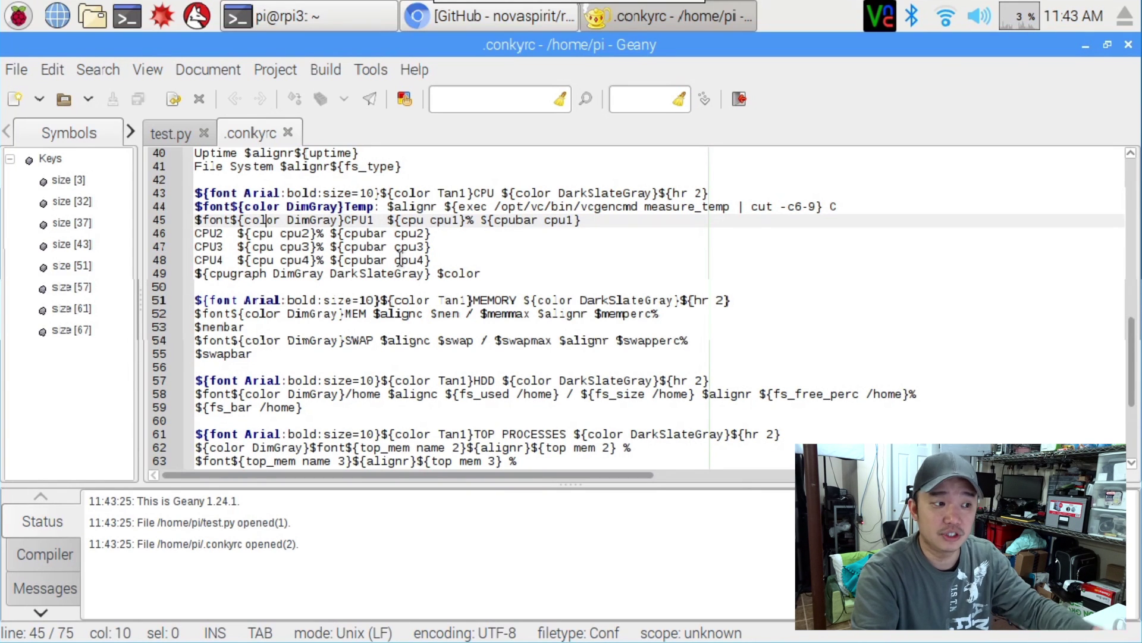
scroll(405, 262, down, 4)
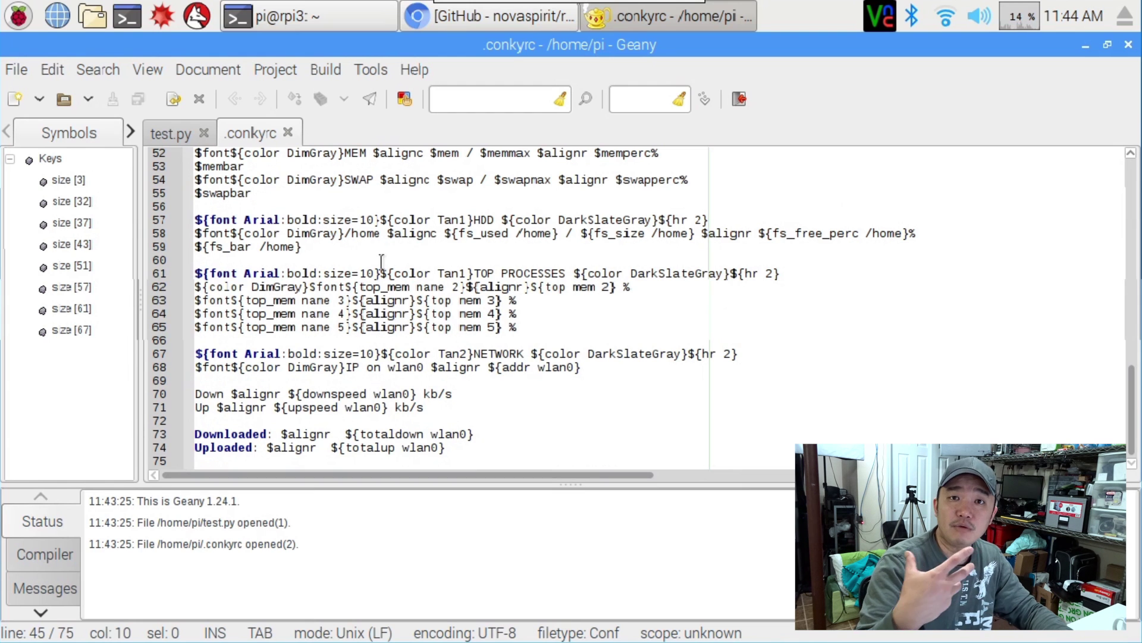
Try eth0 on the IP address line, restore wlan0, then minimize Geany to show the conky panel
click(644, 353)
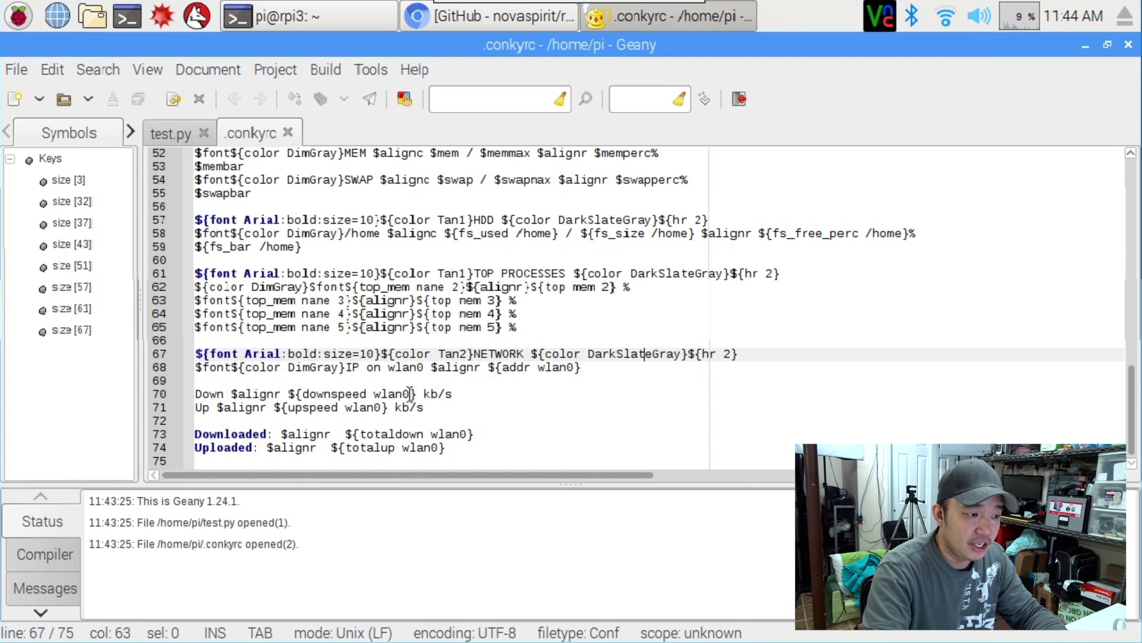
drag(410, 393, 373, 394)
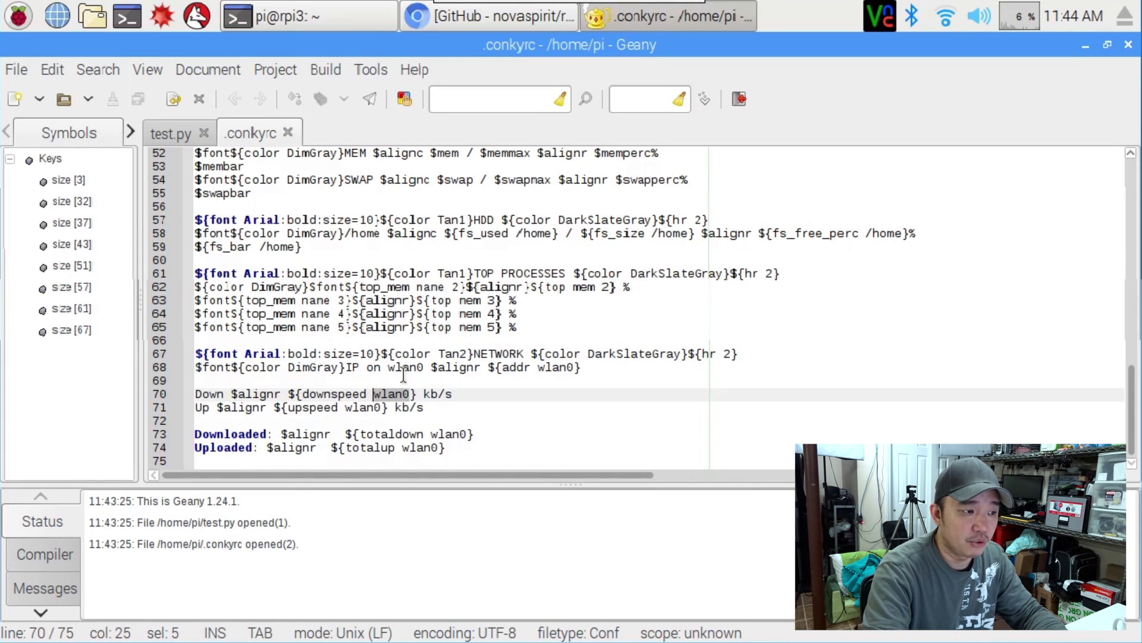
drag(423, 367, 388, 364)
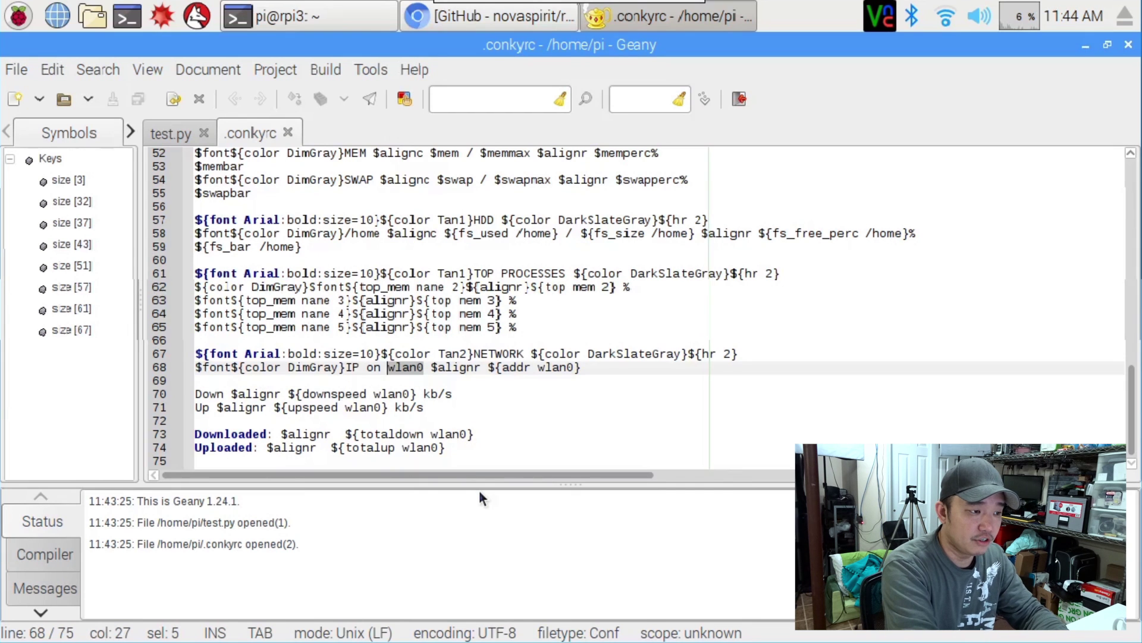
text(eth0)
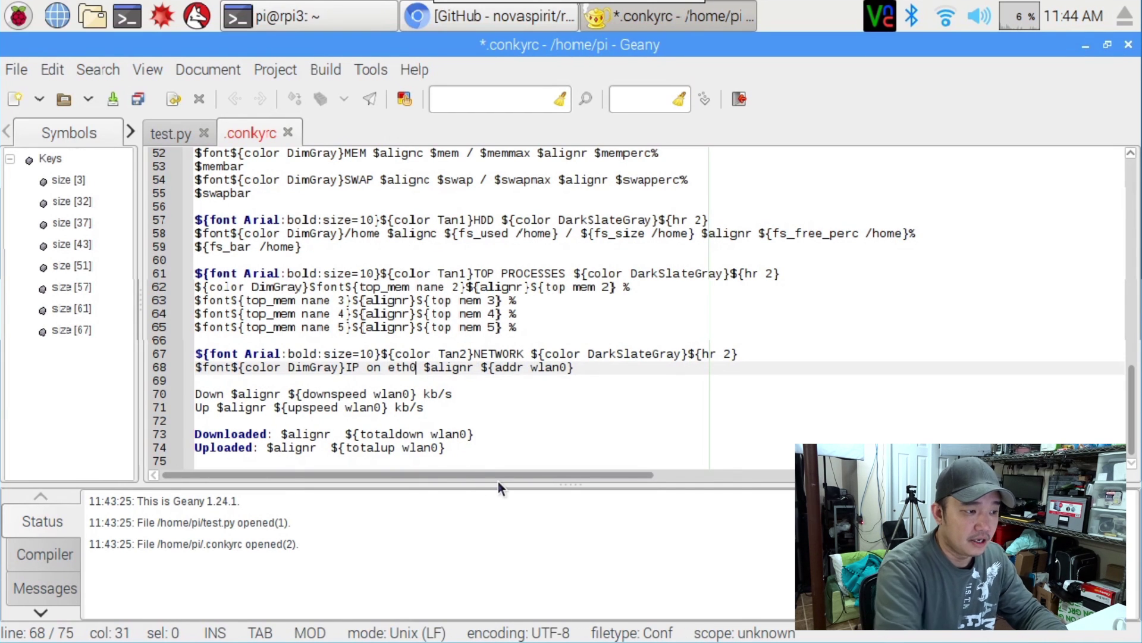
key(BackSpace)
key(BackSpace)
key(BackSpace)
key(BackSpace)
text(w)
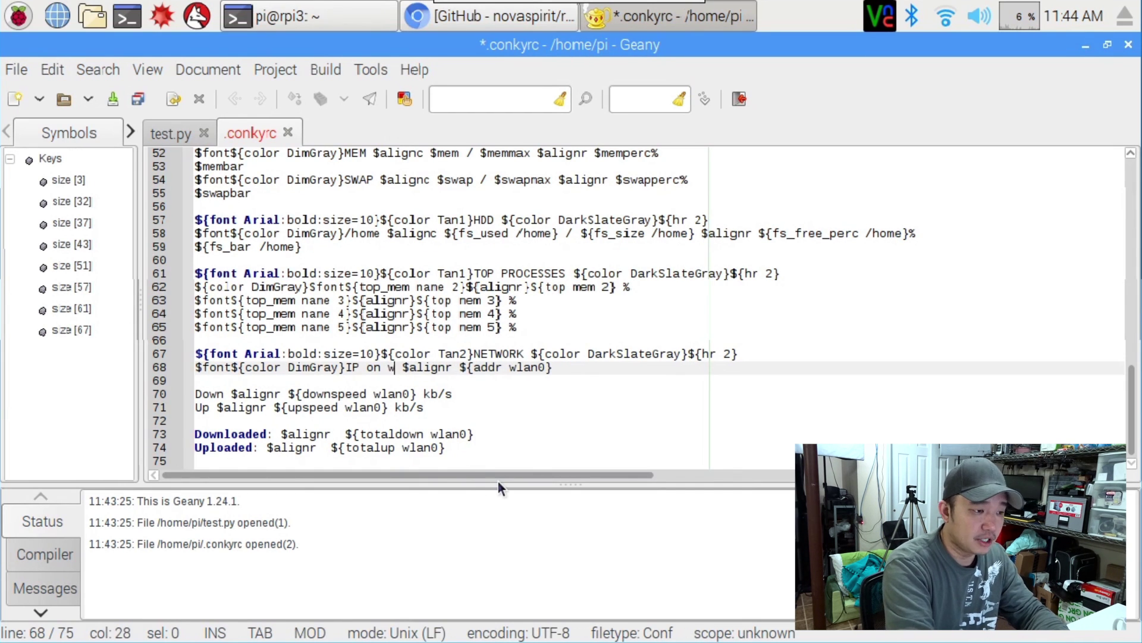
text(lan0)
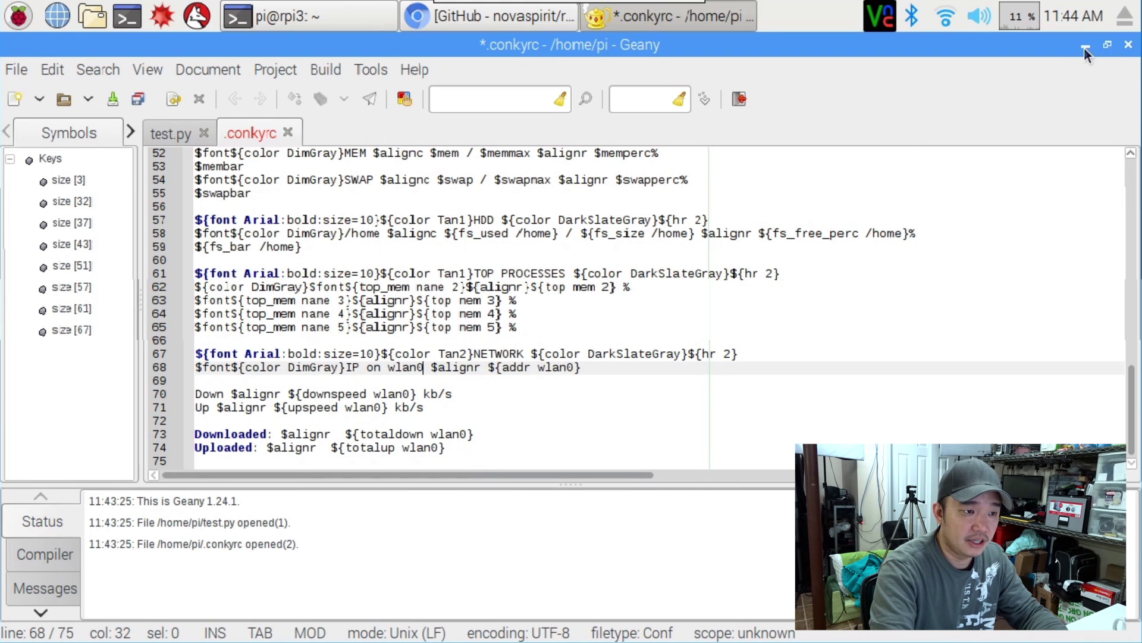
click(1084, 47)
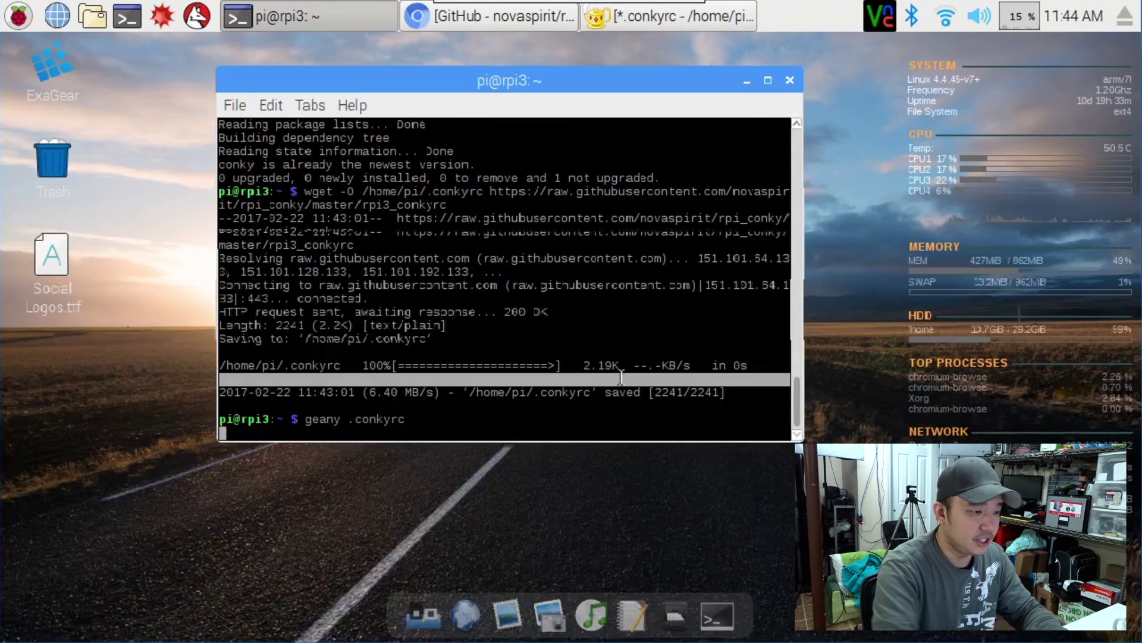
Stop the Geany process with Ctrl+C and run ifconfig
key(ctrl+c)
text(ifconfig)
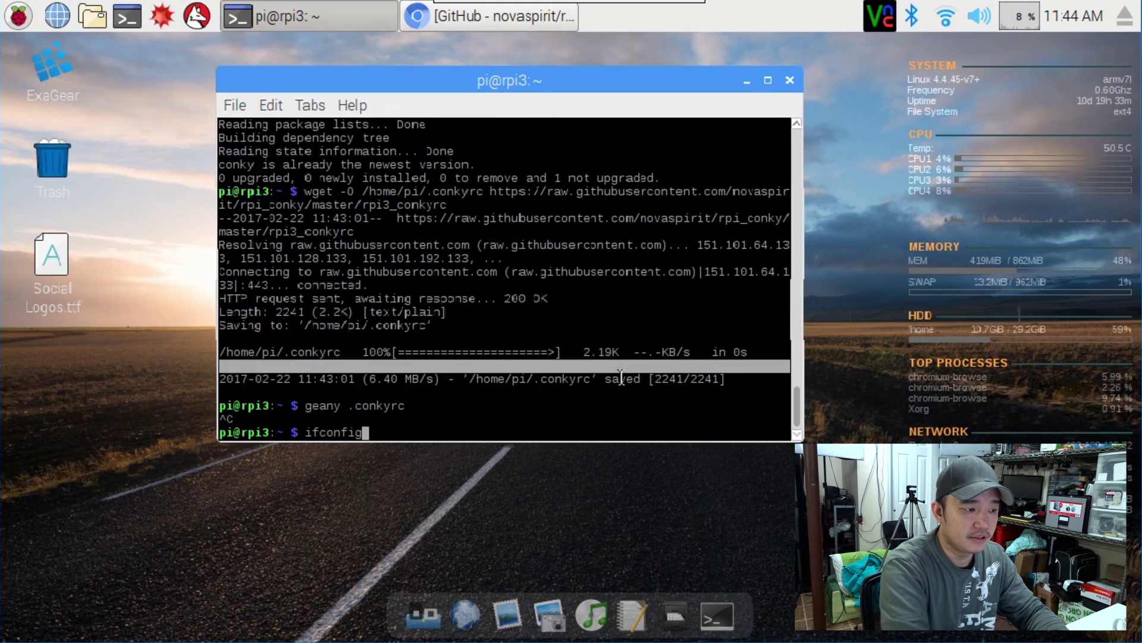
key(Return)
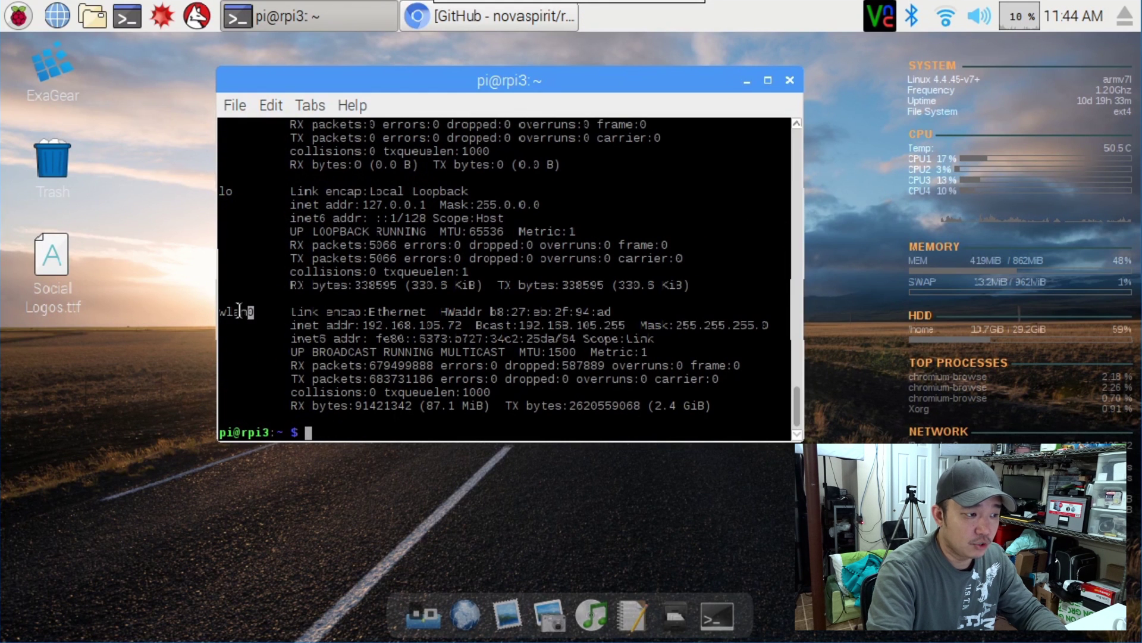
Scroll through the ifconfig output and highlight the wlan0 interface name
drag(238, 310, 220, 311)
scroll(256, 180, up, 2)
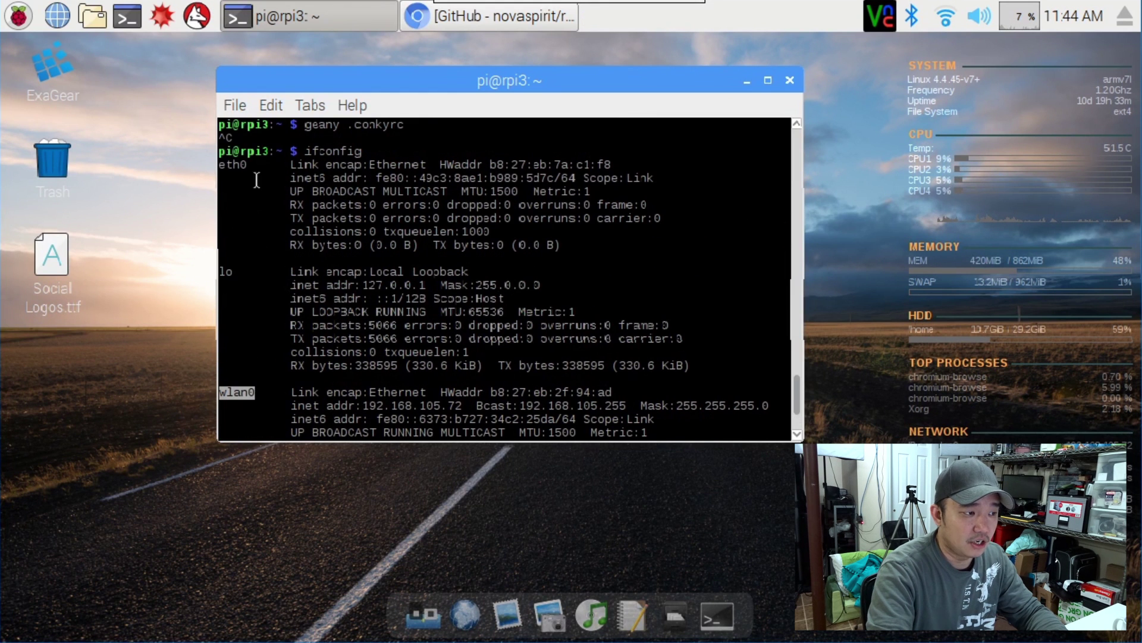
triple_click(244, 154)
click(258, 179)
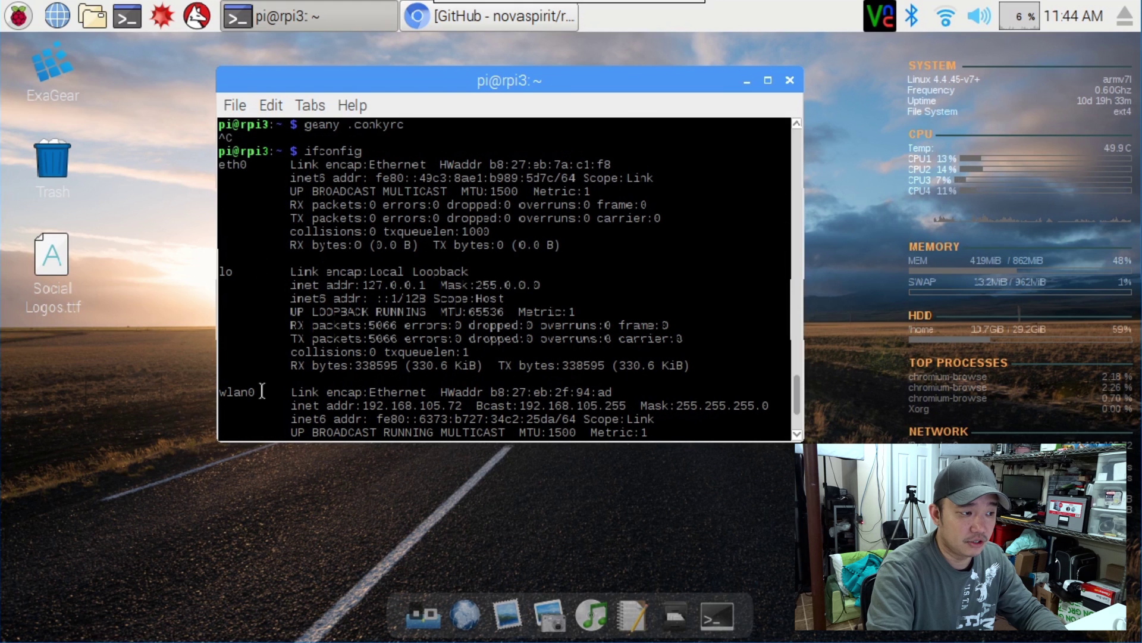
double_click(238, 392)
triple_click(268, 379)
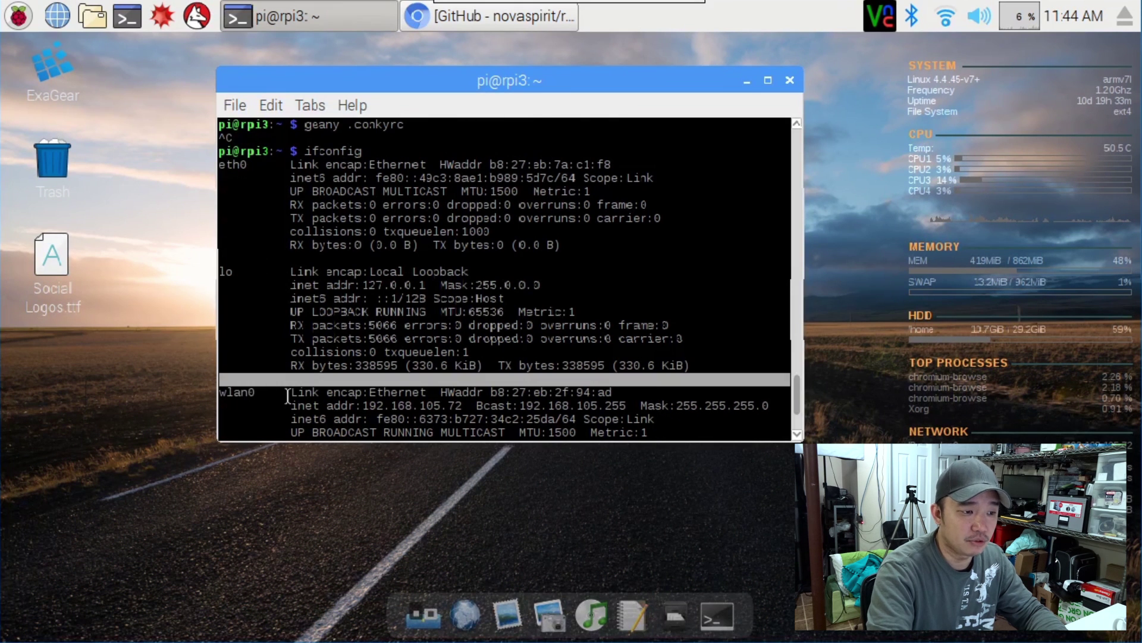
scroll(288, 395, down, 1)
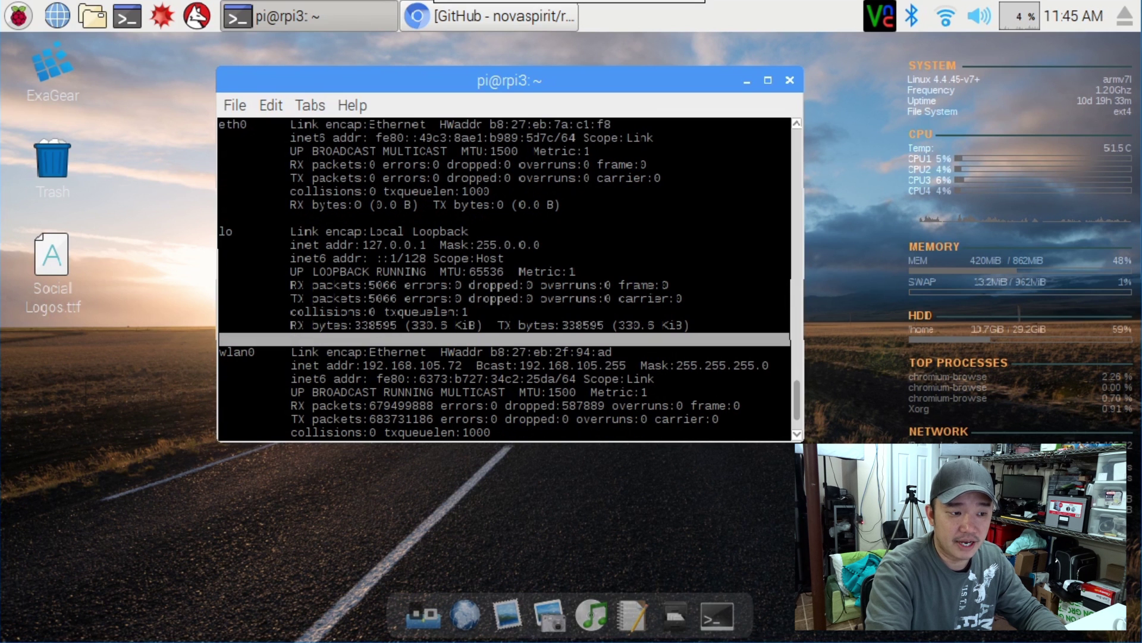
click(605, 320)
scroll(606, 320, down, 1)
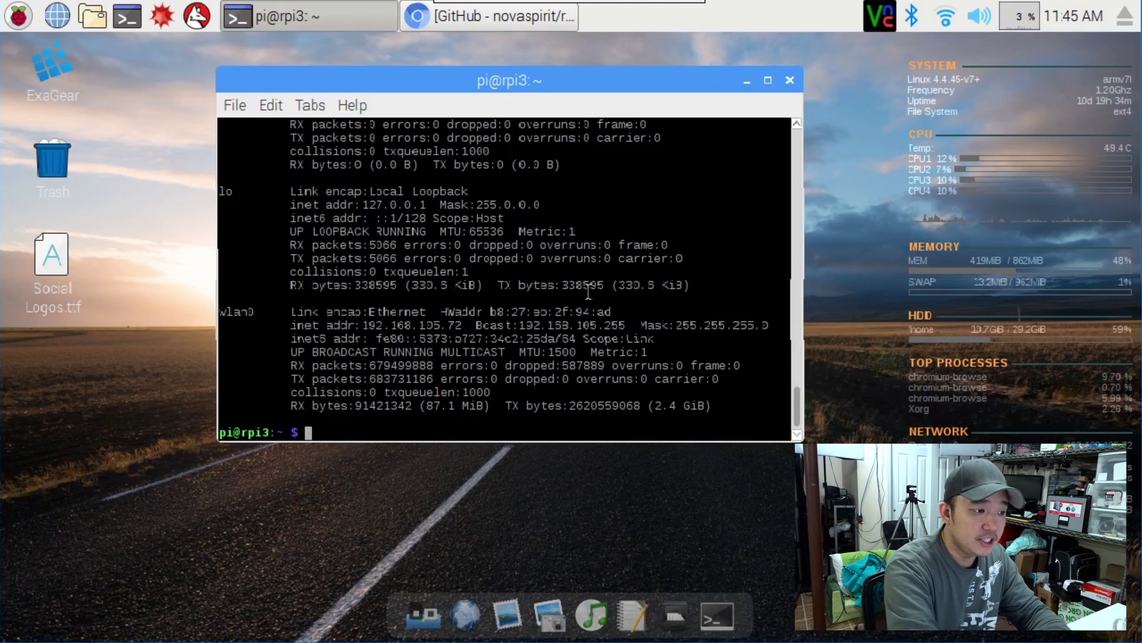
Open /usr/bin/conky.sh in nano with sudo
text(sudo nano /et)
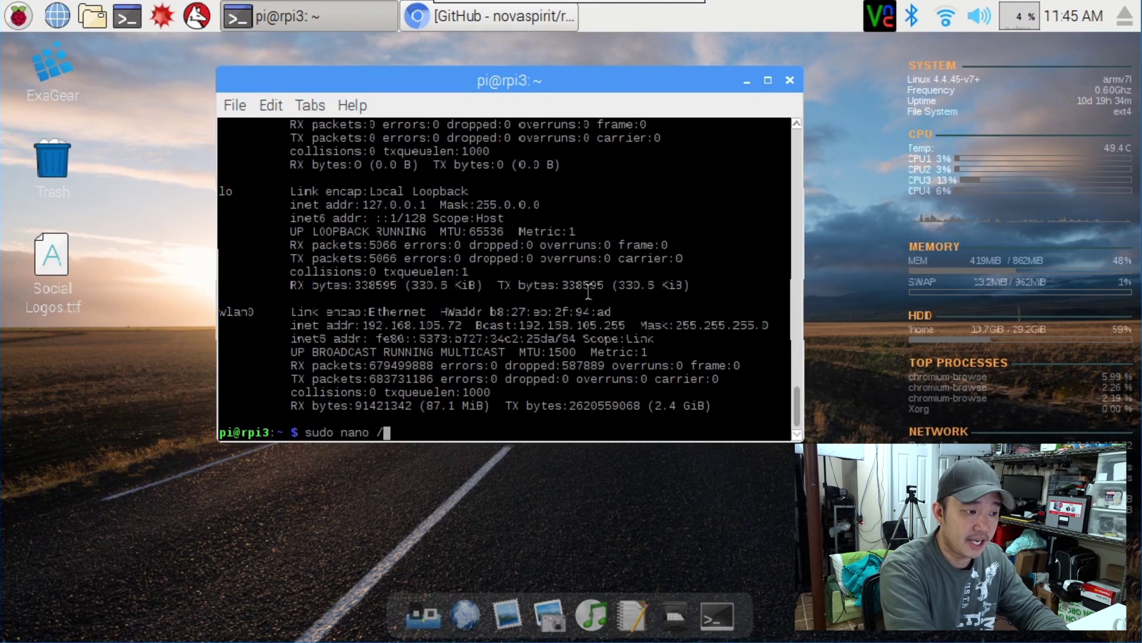
key(BackSpace)
key(BackSpace)
text(usr/bin/config)
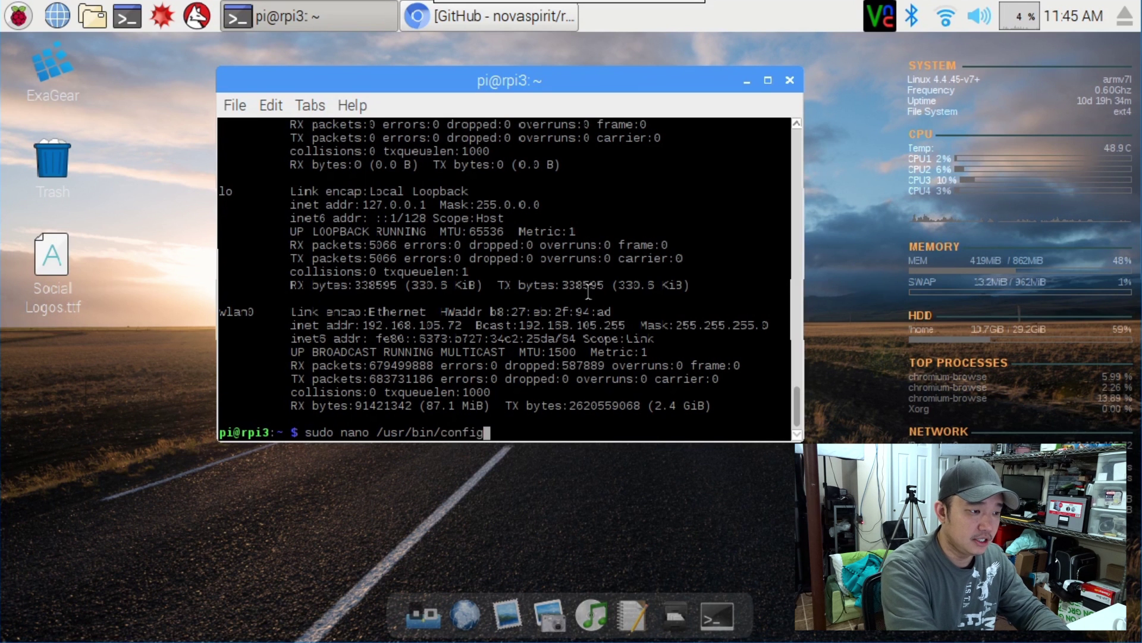
key(BackSpace)
key(BackSpace)
key(BackSpace)
text(ky.rc)
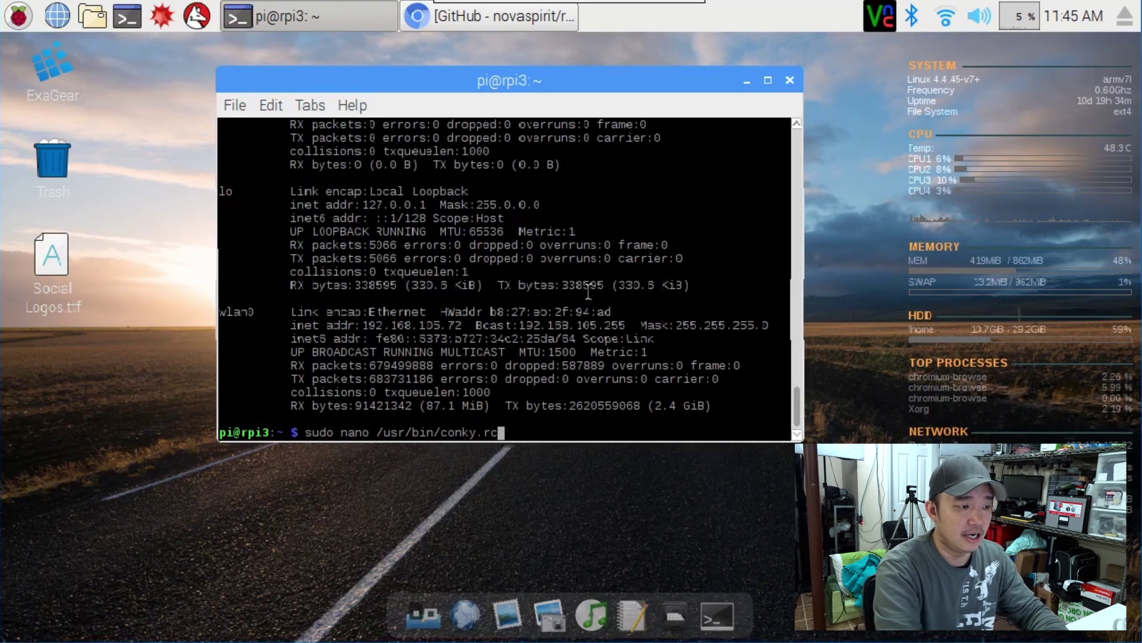
key(BackSpace)
key(BackSpace)
text(sh)
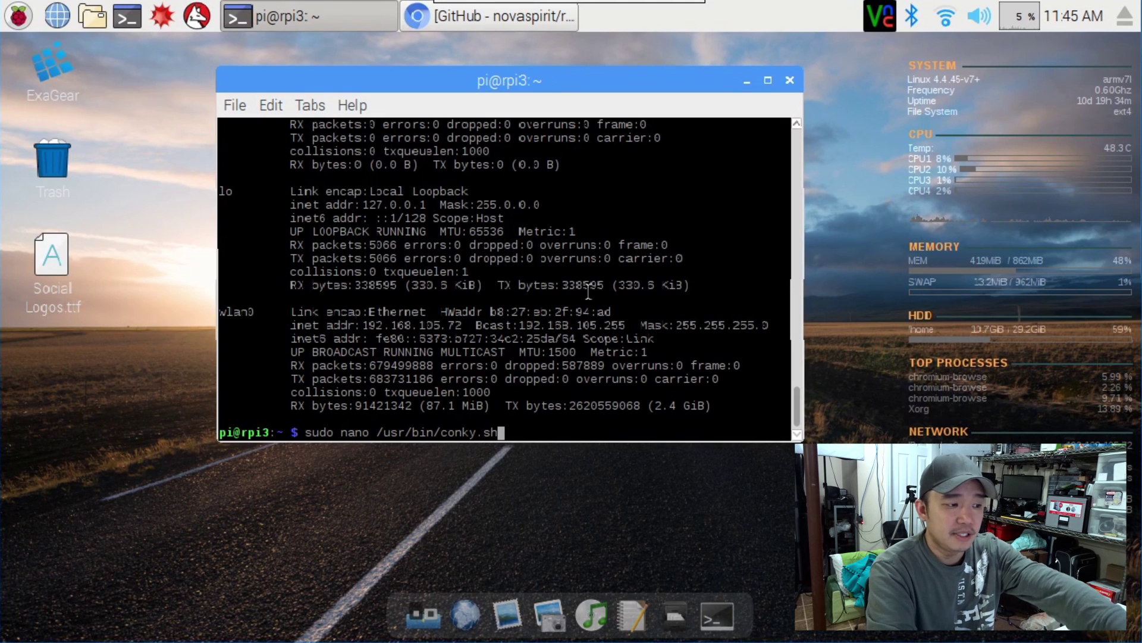
key(Return)
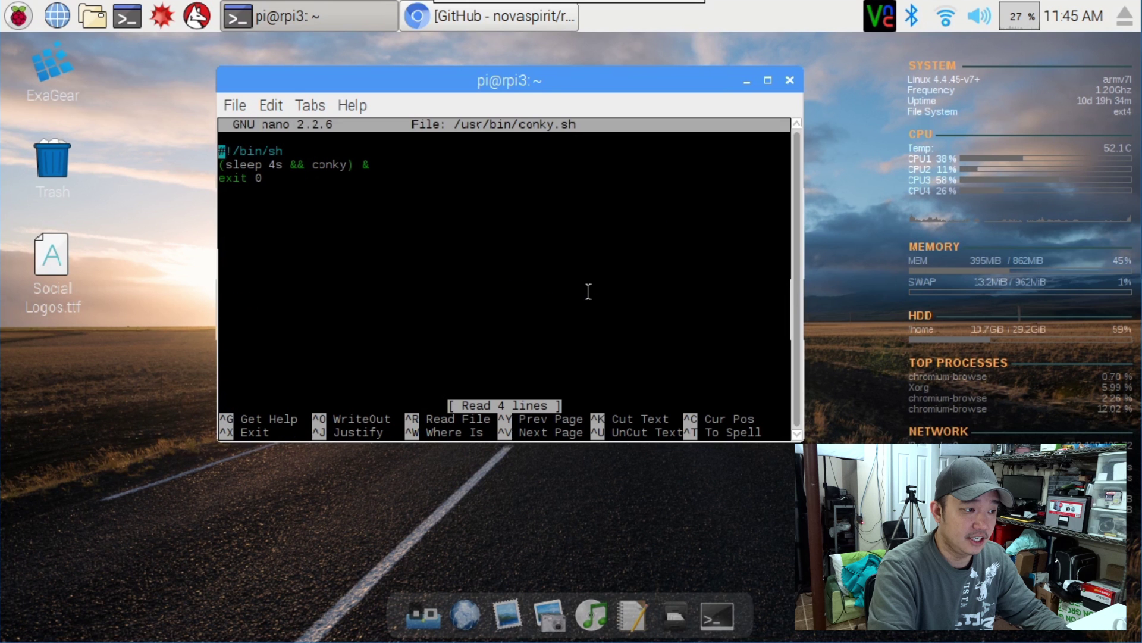
Review the script's 4-second sleep line before the conky command, then exit nano
key(Down)
key(Up)
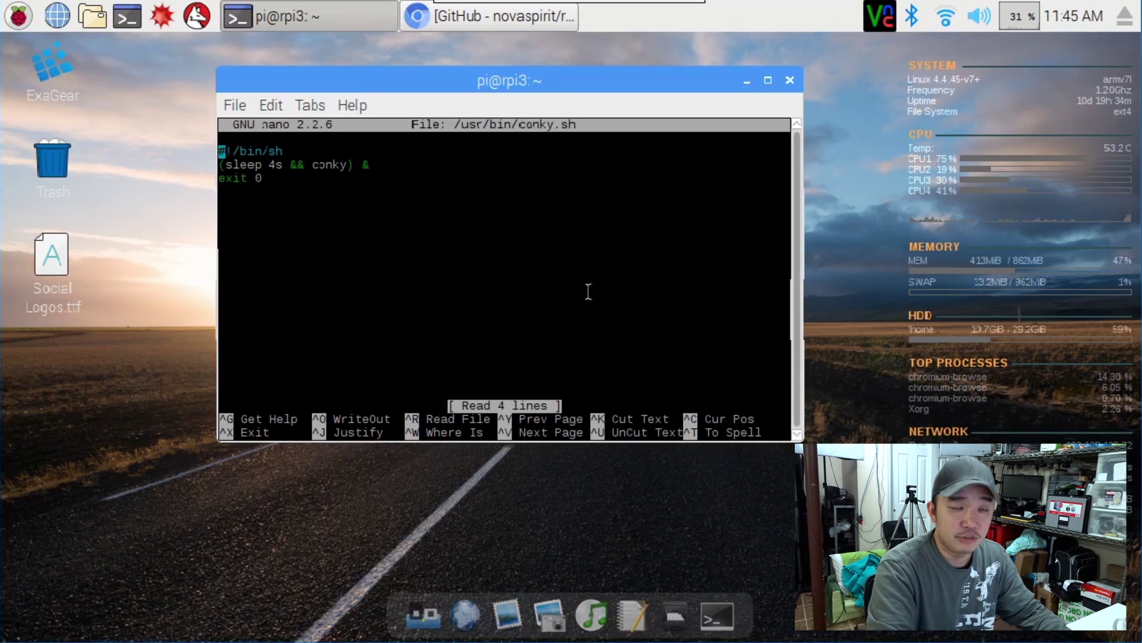
key(Down)
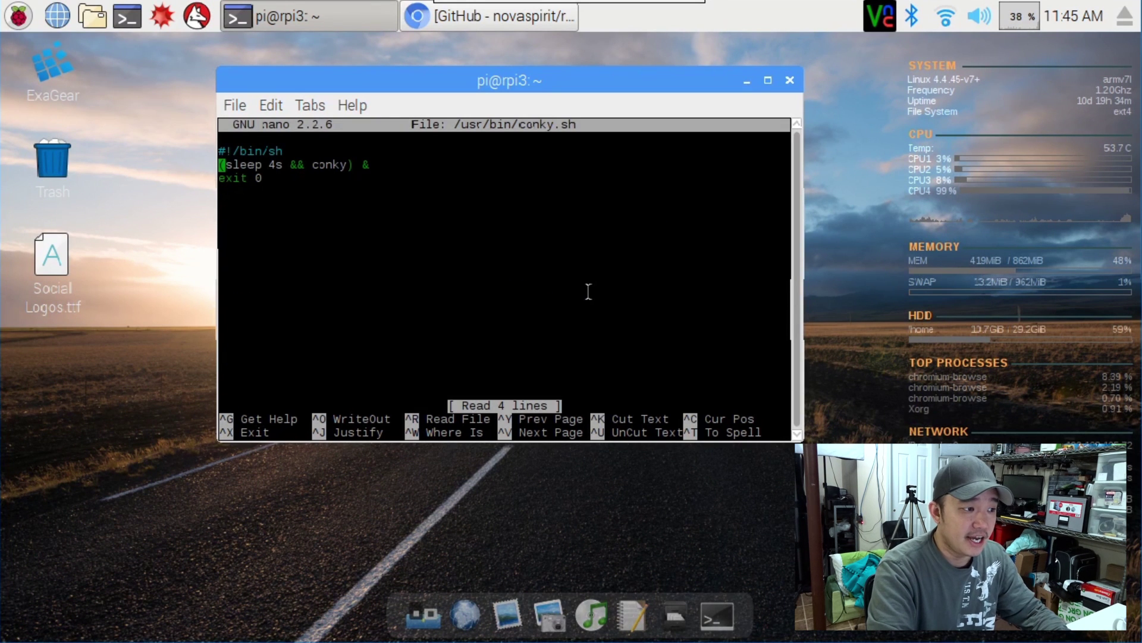
key(Right)
key(Right)
key(Right)
key(Right)
key(Right)
key(Right)
key(Right)
key(Right)
key(Right)
key(Right)
key(Right)
key(Right)
key(Right)
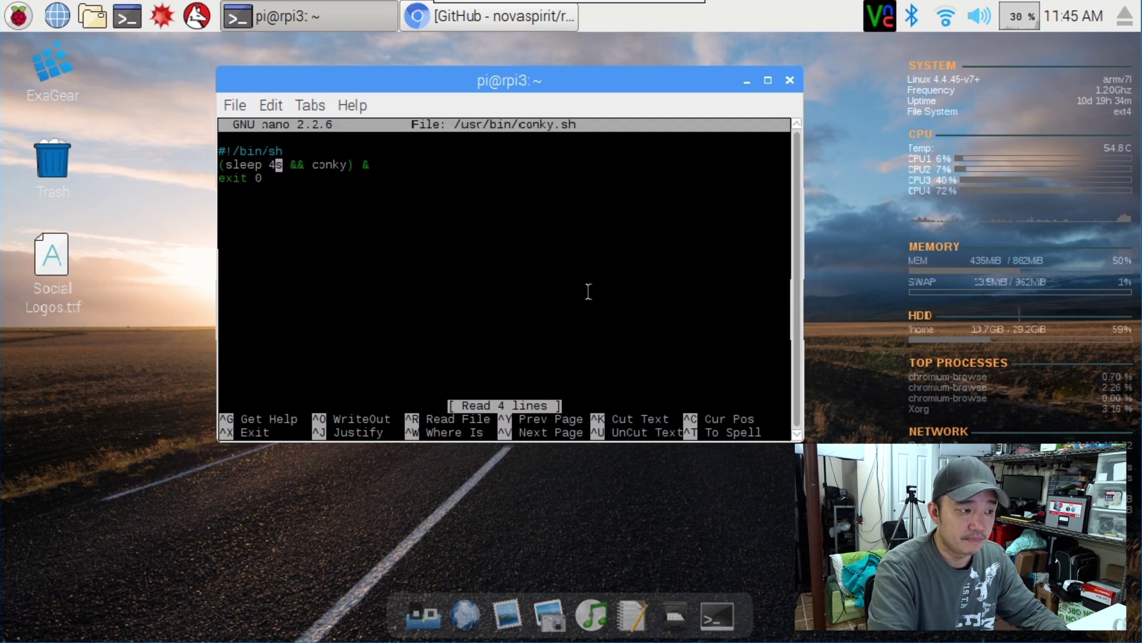
key(Right)
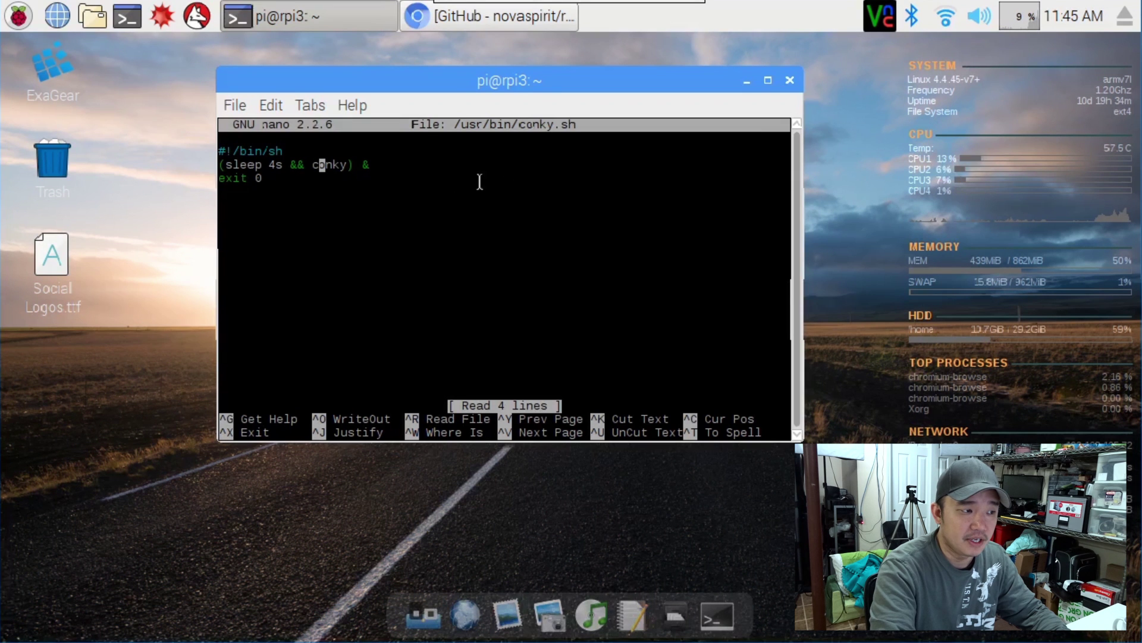
drag(480, 179, 405, 170)
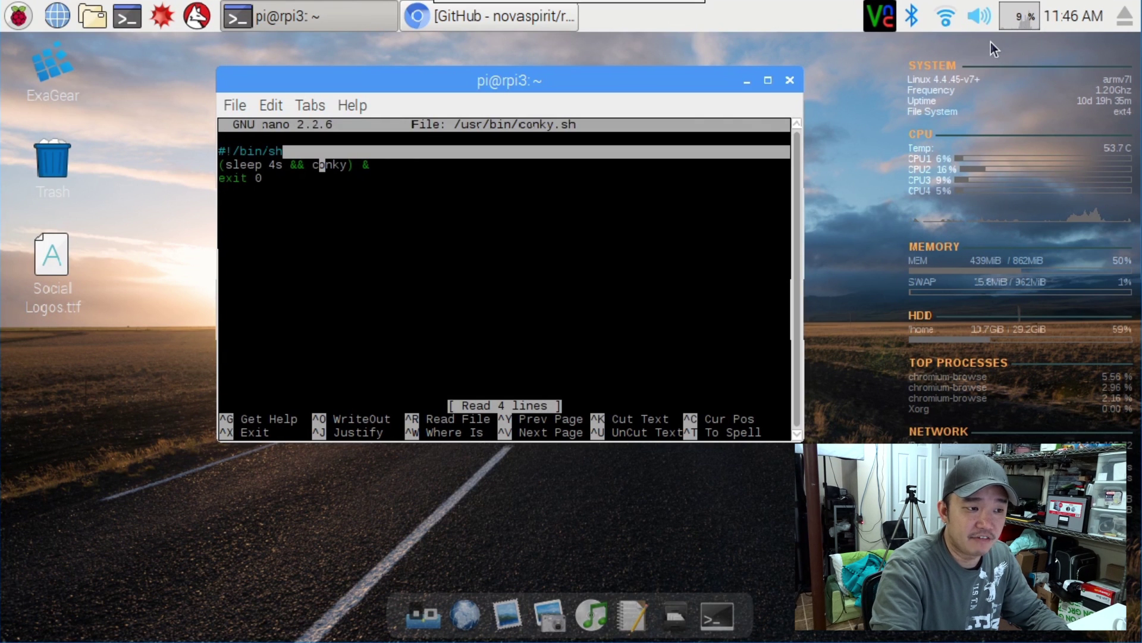
drag(219, 164, 334, 177)
key(ctrl+x)
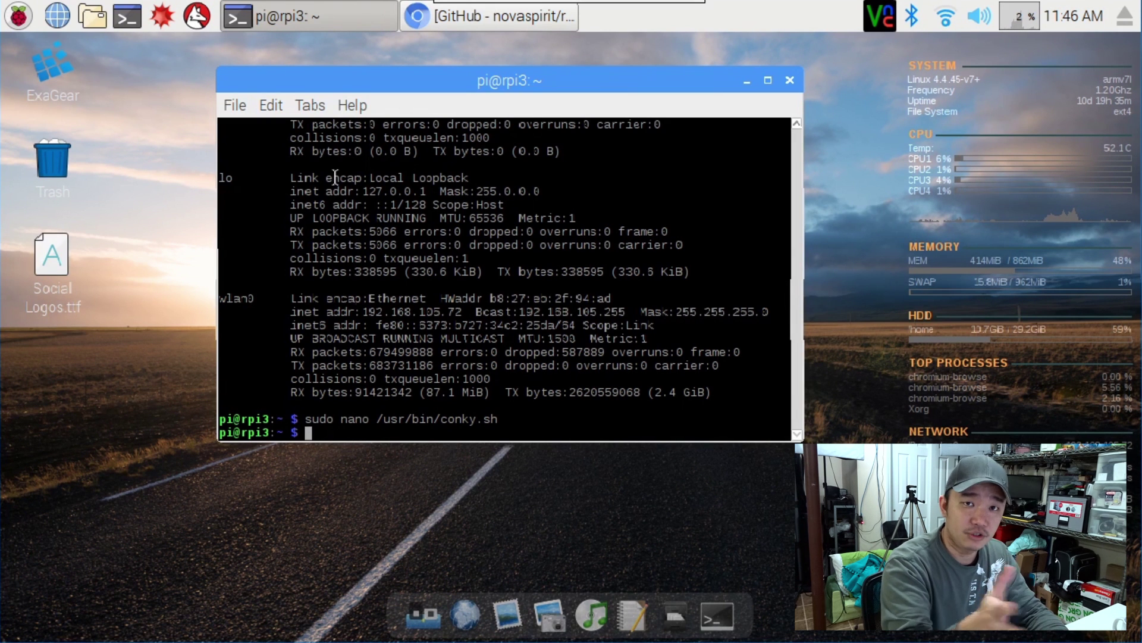
Run 'sudo nano /etc/xdg/autostart/conky.desktop' and browse the entry's lines up to Type
text(sudo n)
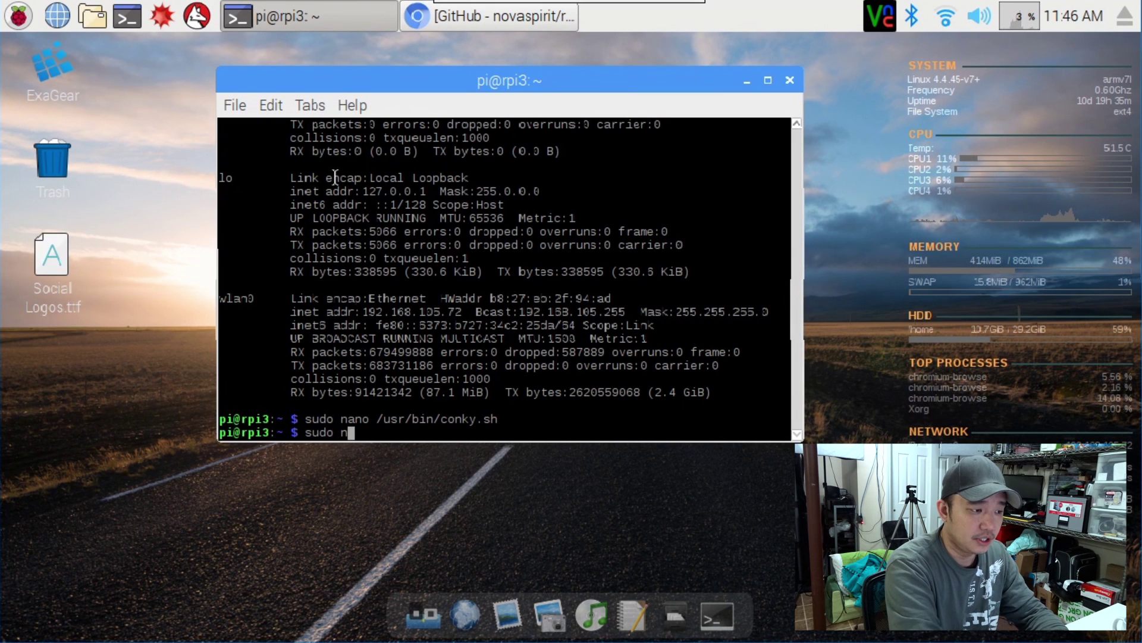
text(ano /etc/)
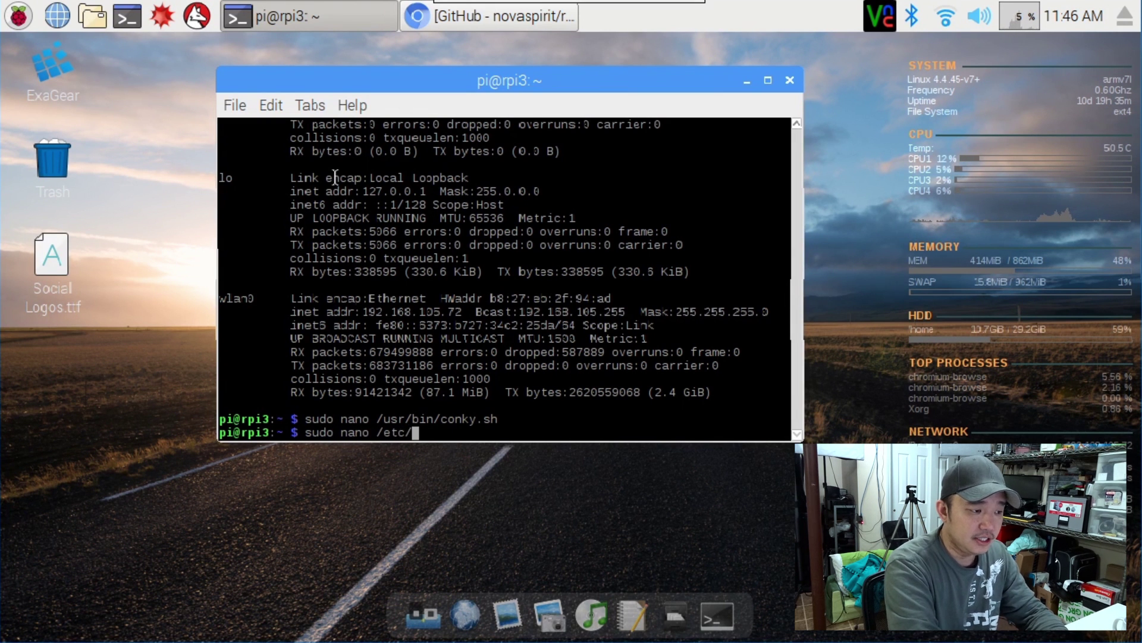
text(xdg/autostart/)
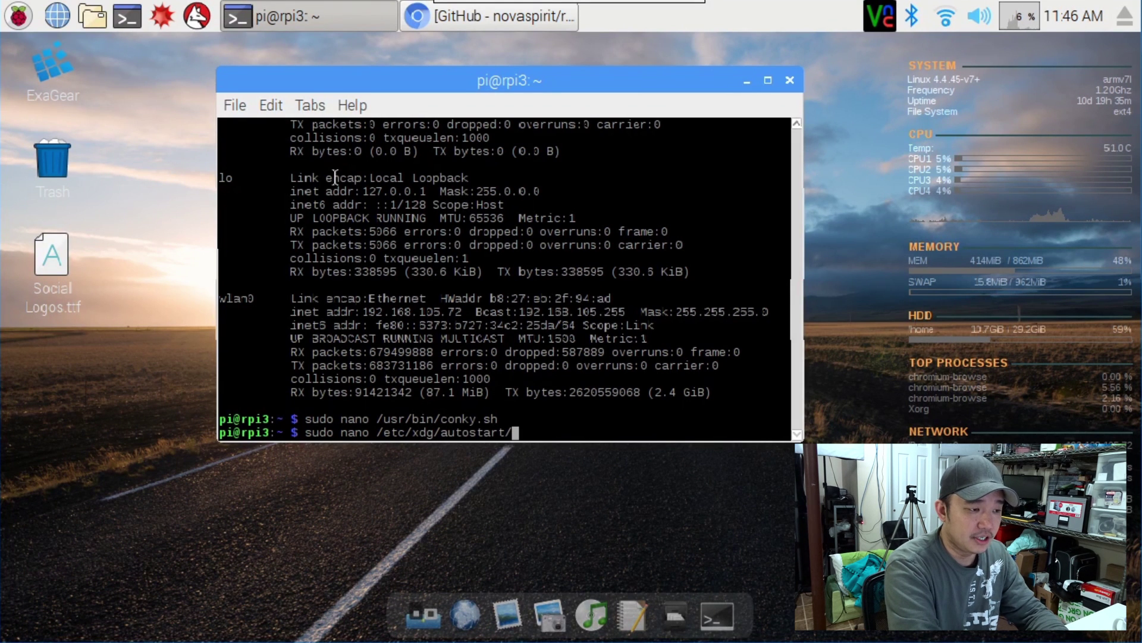
text(c)
text(onky.desktop)
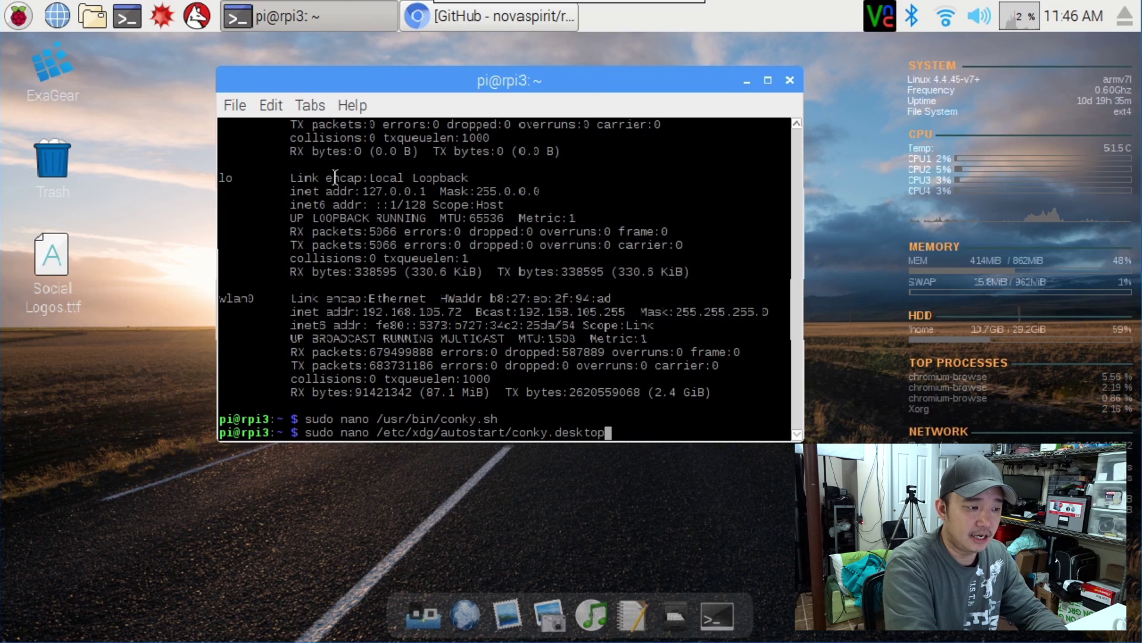
key(Return)
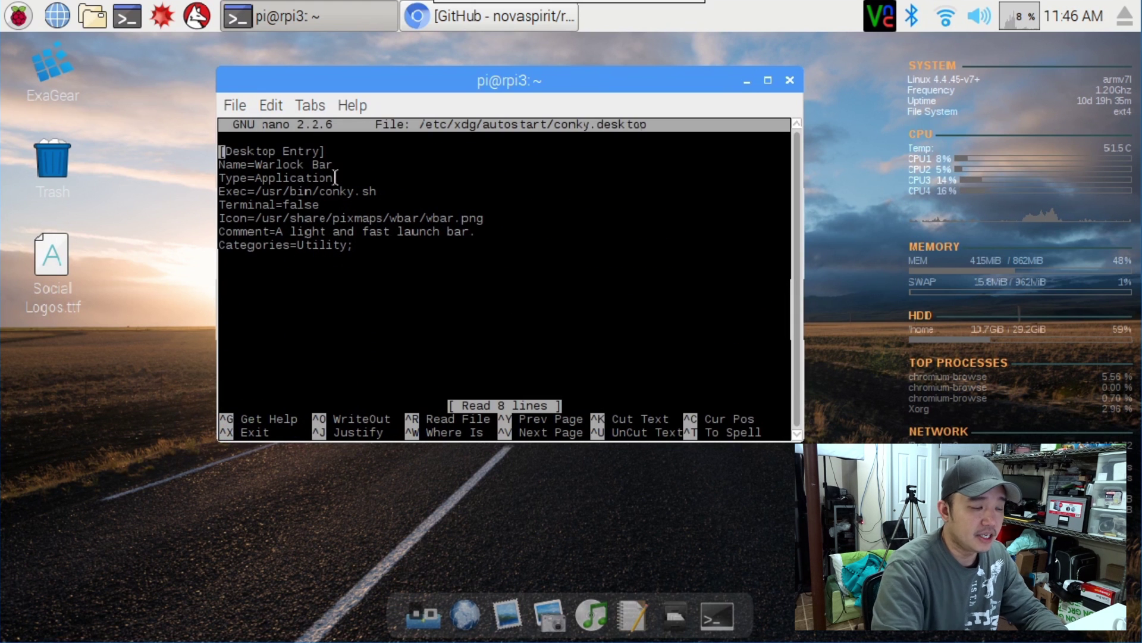
key(Down)
key(Down)
key(Down)
key(Down)
key(Down)
key(Down)
key(Down)
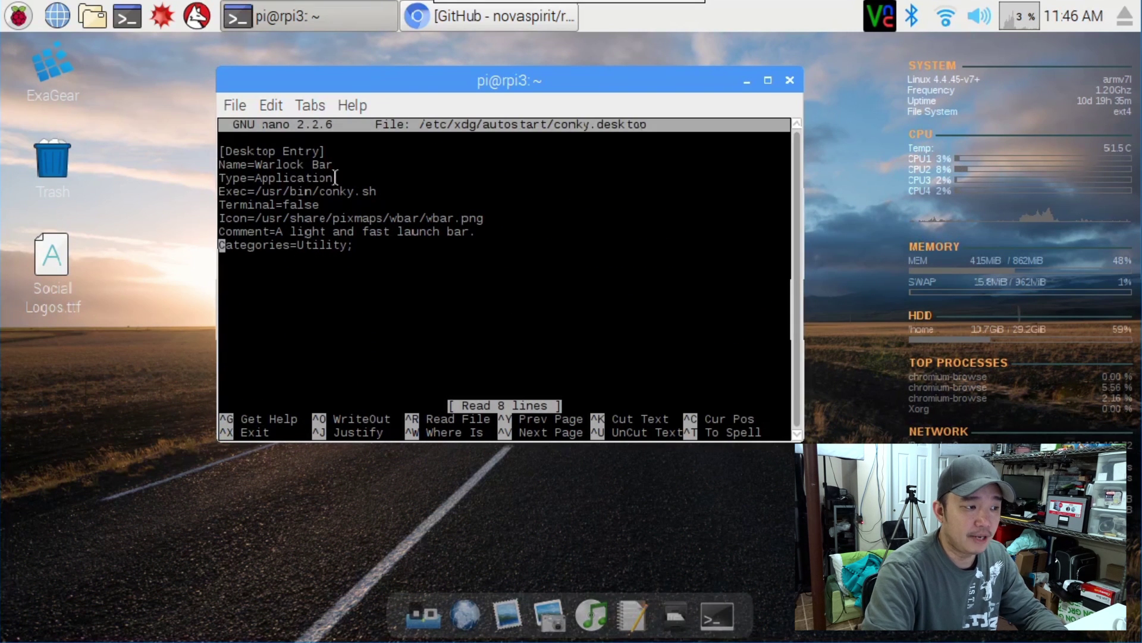
key(Up)
key(Up)
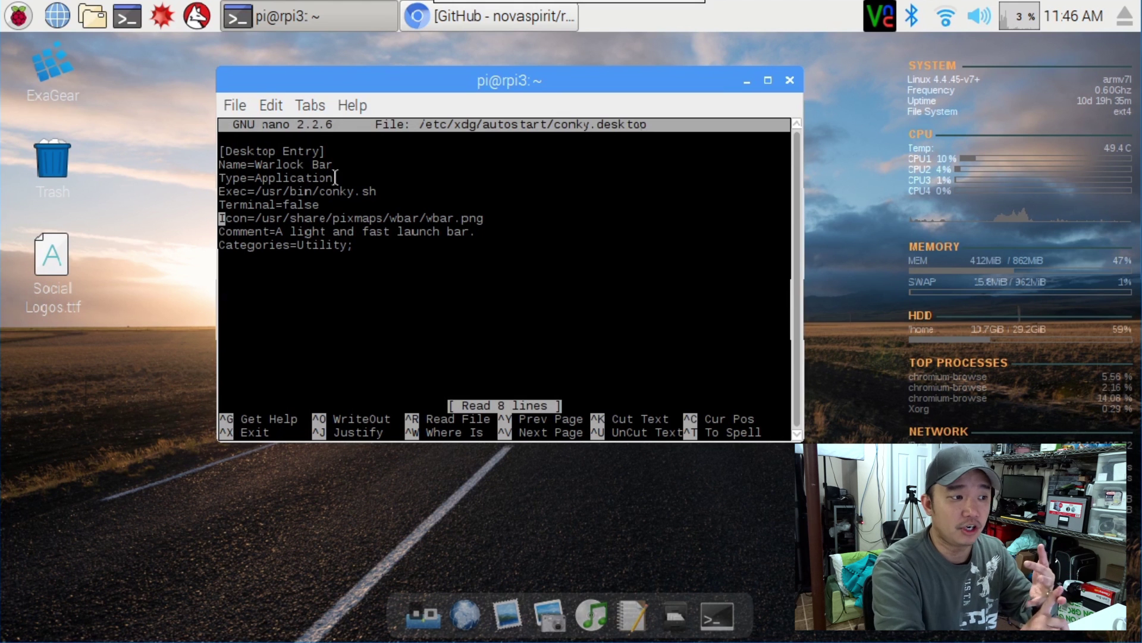
key(Up)
key(Up)
key(Up)
key(Up)
key(Up)
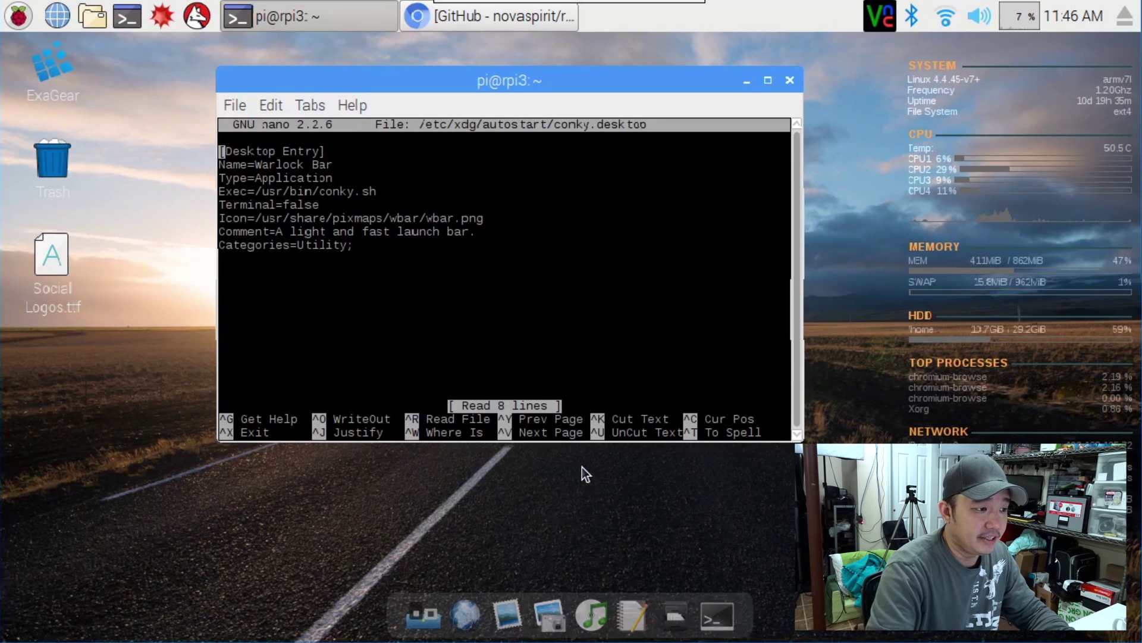
Replace the Name value 'Warlock Bar' with 'conky'
key(Down)
key(Down)
key(Down)
key(Down)
key(Down)
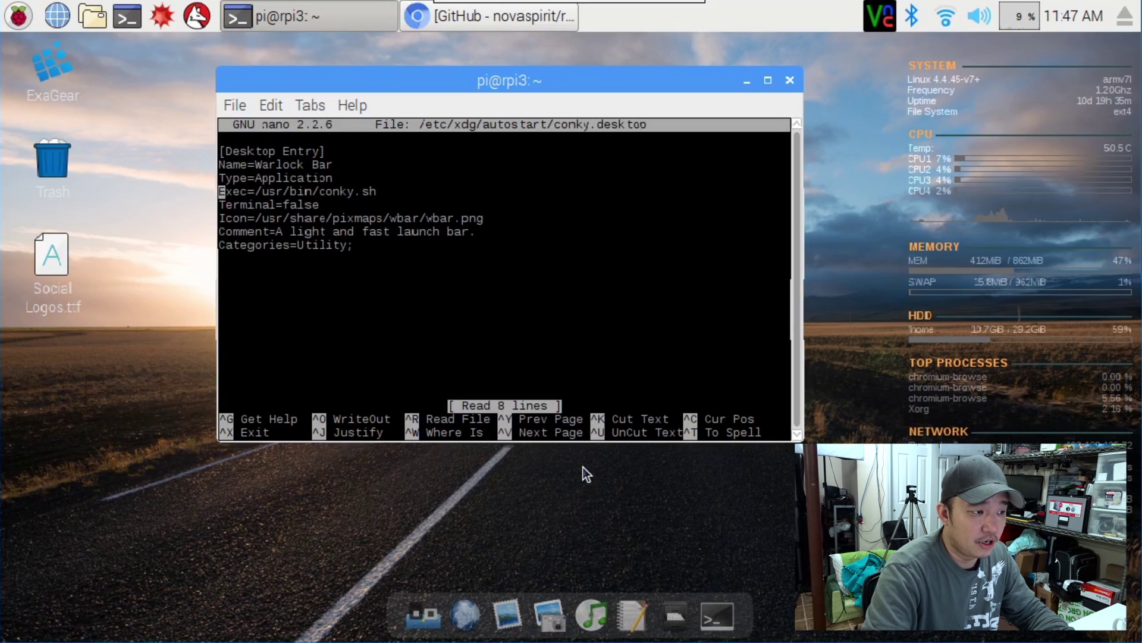
key(Down)
key(Down)
key(Up)
key(Up)
key(Up)
key(Up)
key(Up)
key(Up)
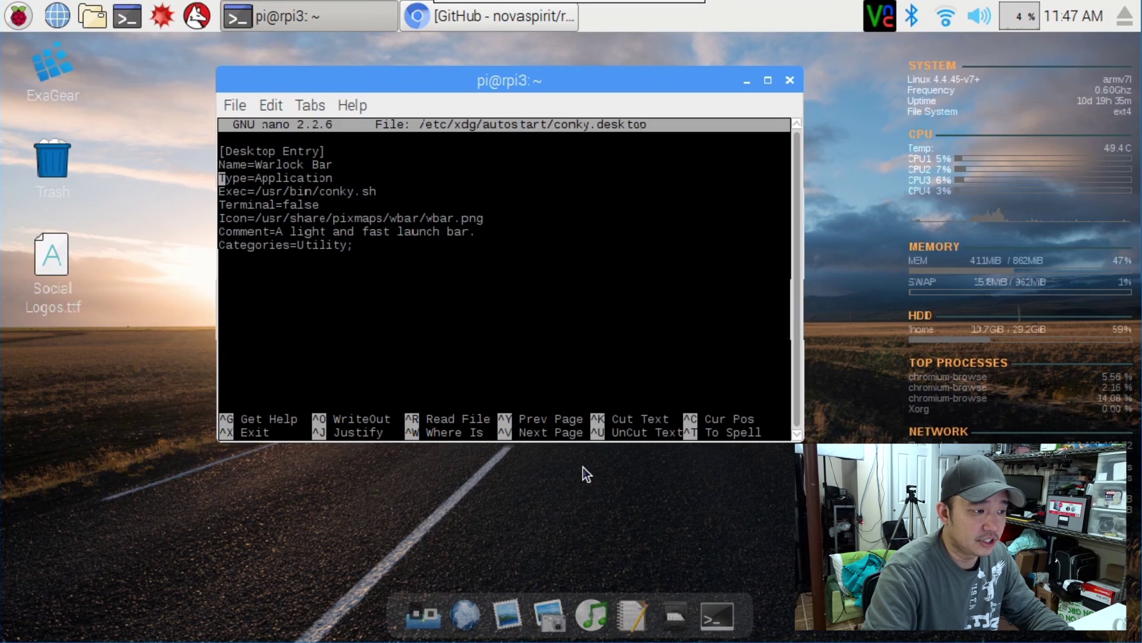
key(End)
key(Left)
key(Left)
key(Down)
key(Down)
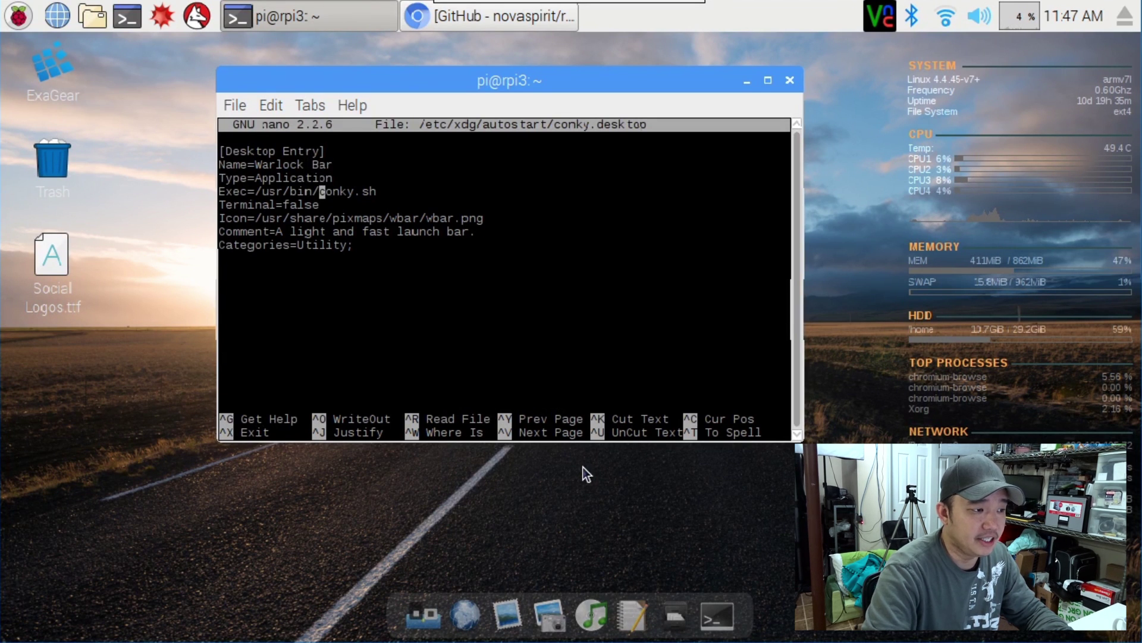
key(Up)
key(Up)
key(Right)
key(Delete)
key(BackSpace)
key(BackSpace)
key(BackSpace)
key(BackSpace)
key(BackSpace)
key(BackSpace)
key(BackSpace)
key(BackSpace)
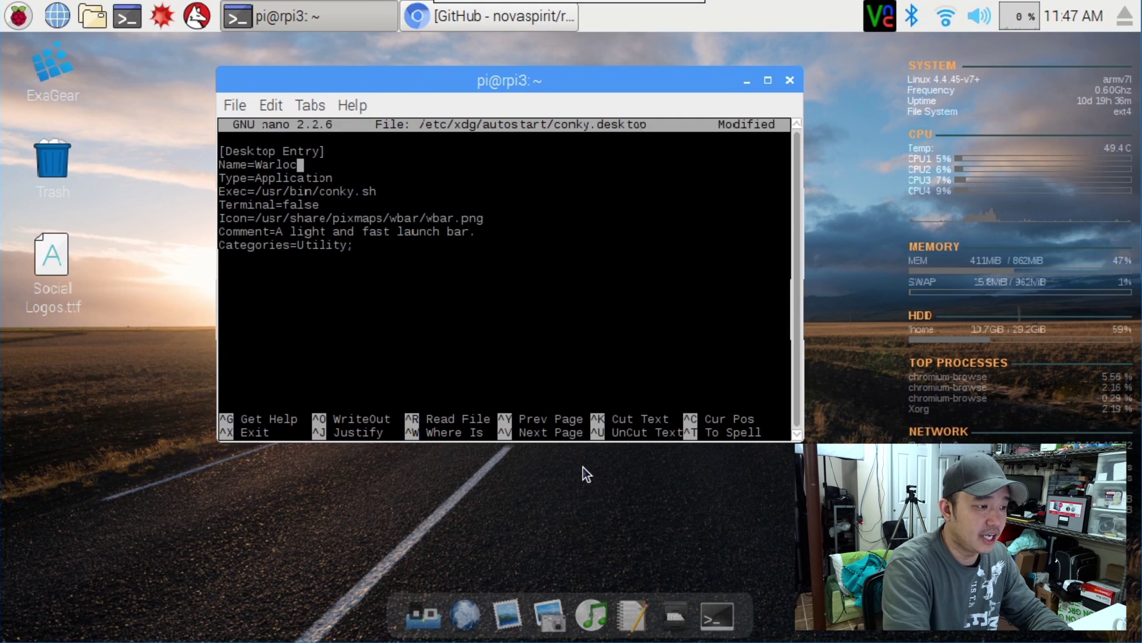
key(BackSpace)
key(BackSpace)
text(conky)
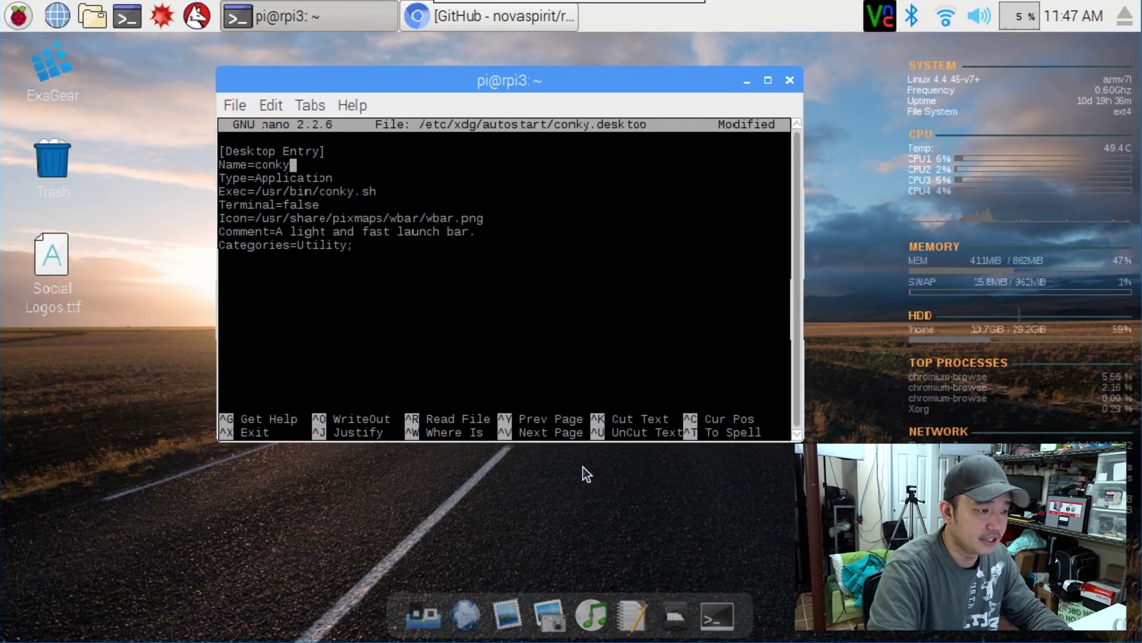
Check the Exec path to /usr/bin/conky.sh, then save conky.desktop and exit nano
key(Down)
key(Down)
key(Down)
key(Up)
key(Left)
key(Left)
key(Left)
key(Left)
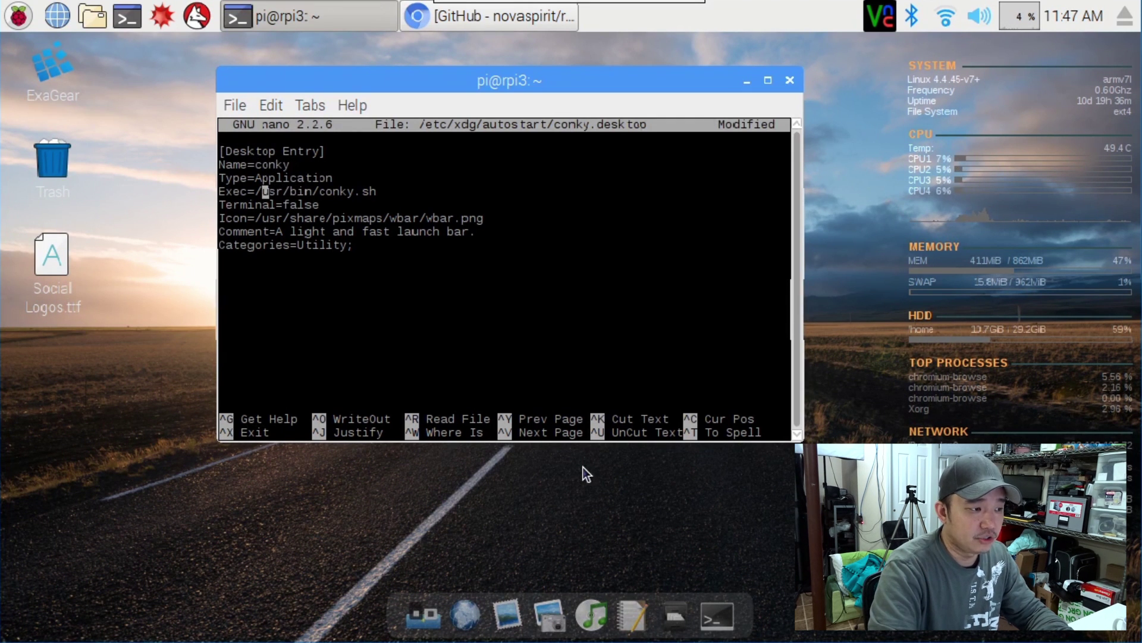
key(Right)
key(Right)
key(Right)
key(Right)
key(Right)
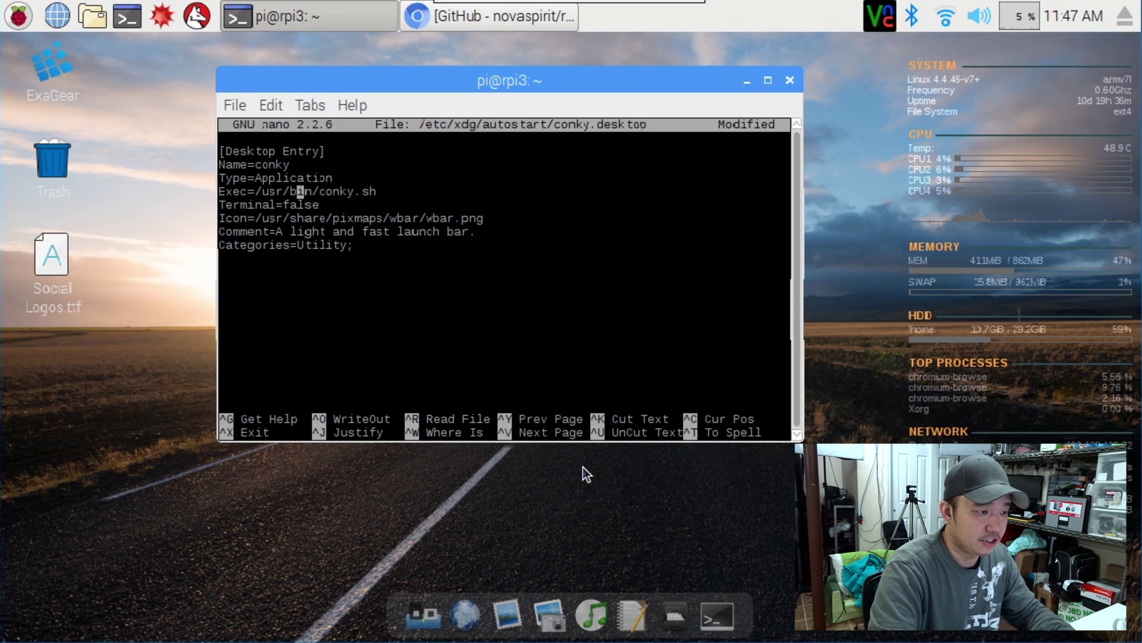
key(ctrl+x)
key(y)
key(Return)
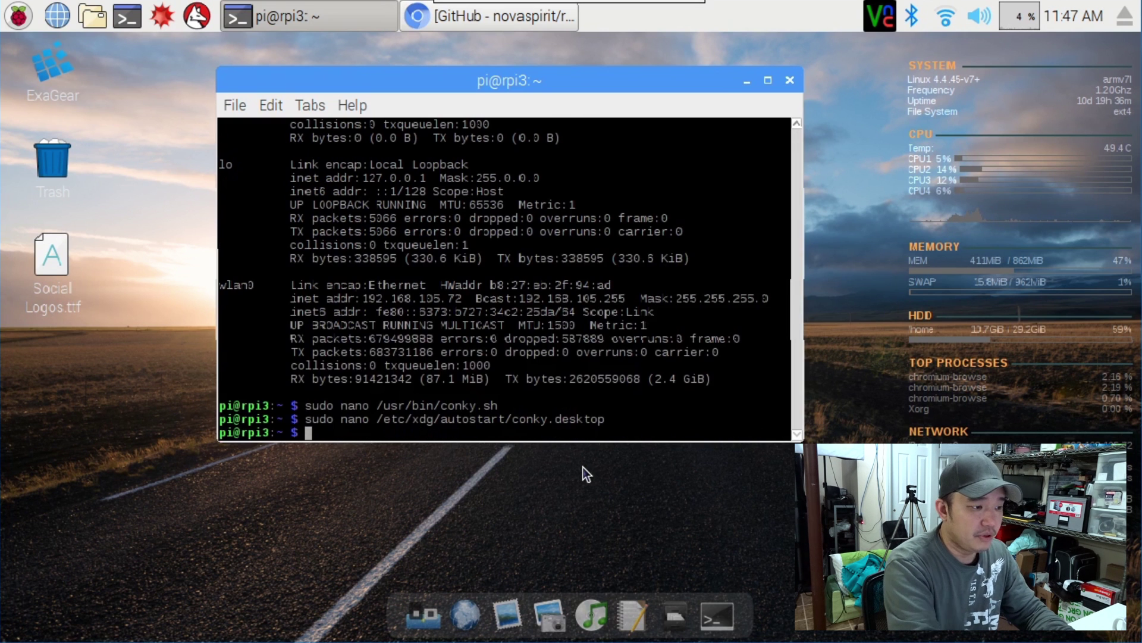